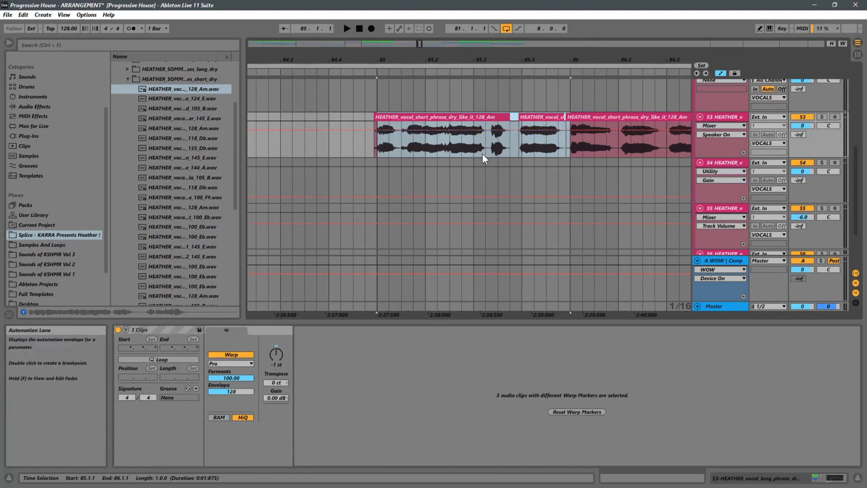
Step: Consolidate the three short vocal phrase clips between 85.1.1 and 86.1.1 on track 53 into one clip
key(ctrl+j)
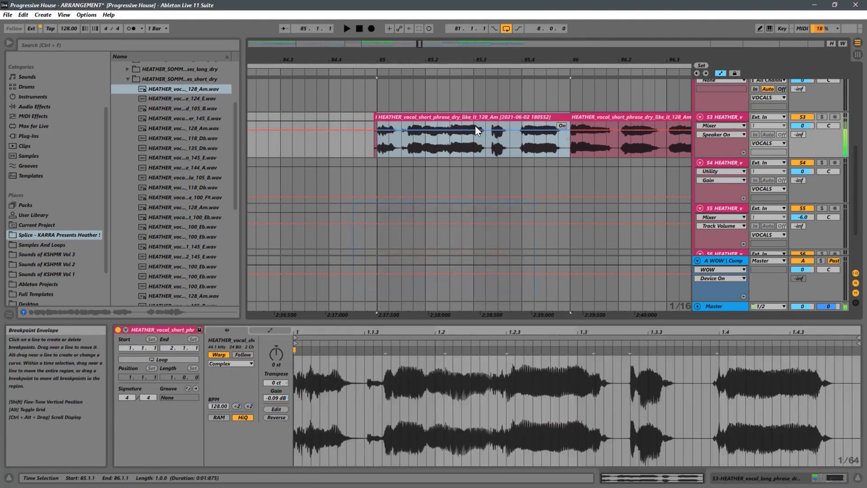
click(375, 115)
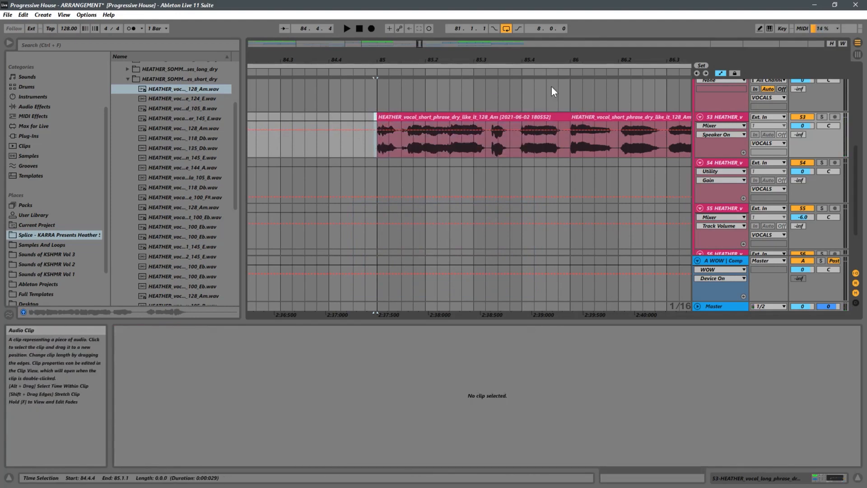
drag(413, 59, 413, 59)
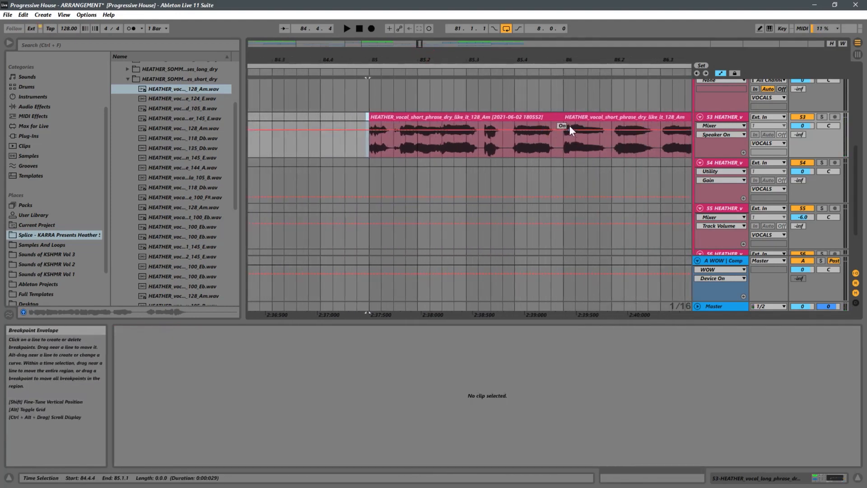
Step: Trim the consolidated clip's end to 85.4.1, move its start to 85.1.3, and play it from bar 85
drag(569, 121, 516, 121)
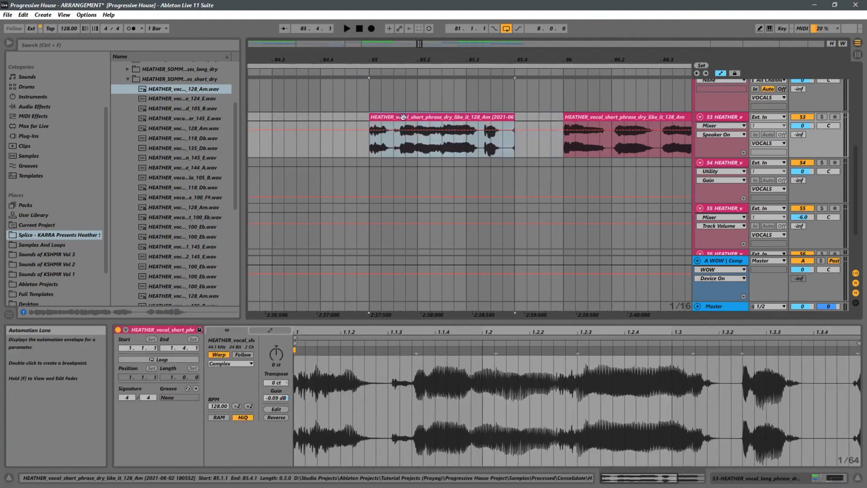
drag(386, 117, 411, 117)
click(366, 117)
key(space)
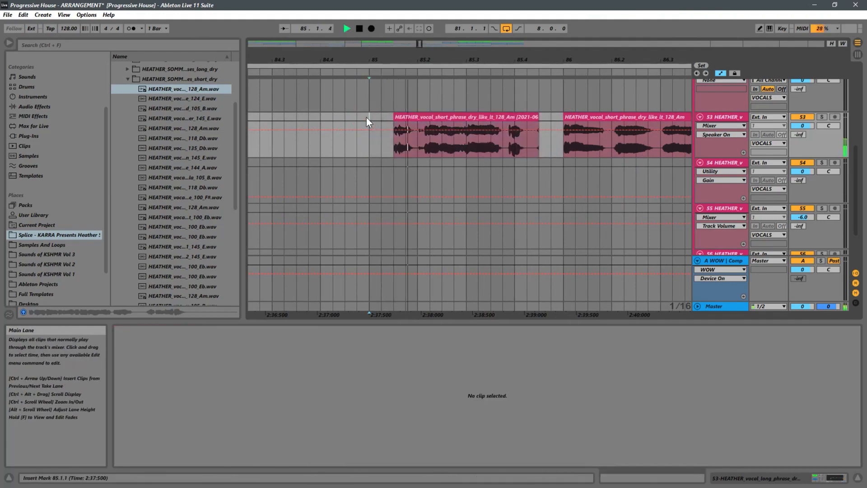
Step: Extend the consolidated vocal clip's end to 86.1.1 and play the phrase from bar 85
drag(537, 117, 563, 117)
click(368, 118)
key(space)
key(space)
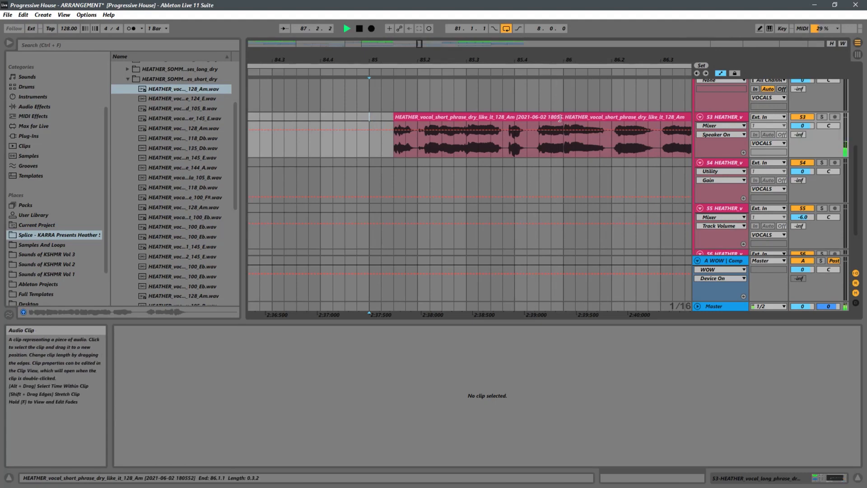
Step: Try starting the second vocal clip half a beat earlier, then restore its start to 86.1.1 and play the phrase
drag(570, 116, 537, 118)
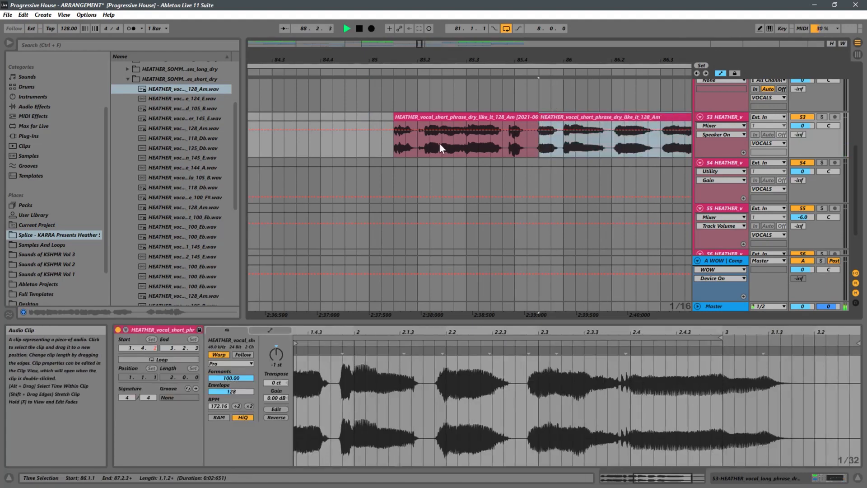
click(365, 148)
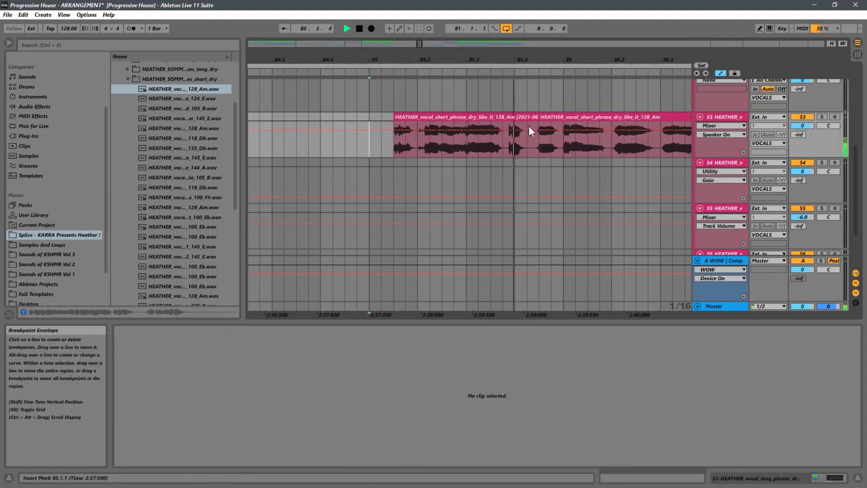
drag(539, 131, 569, 126)
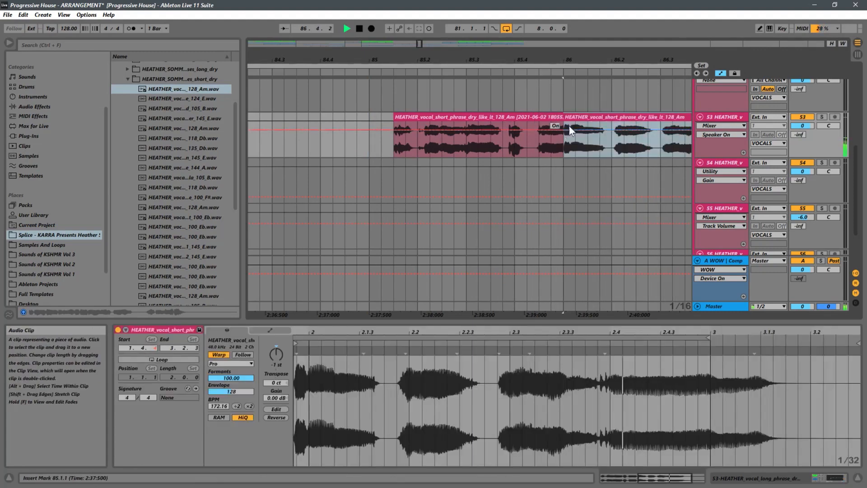
click(311, 142)
key(space)
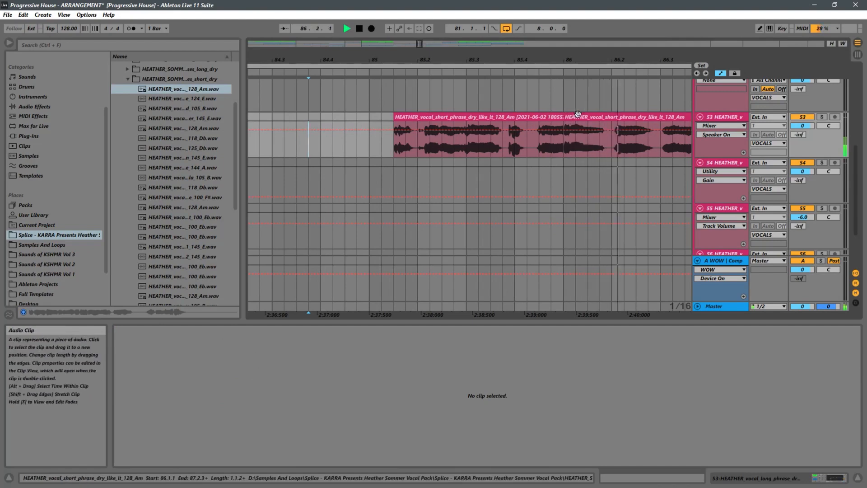
Step: Move the second vocal clip to 86.1.3, extend the first clip's end to meet it, and audition from bar 85
key(minus)
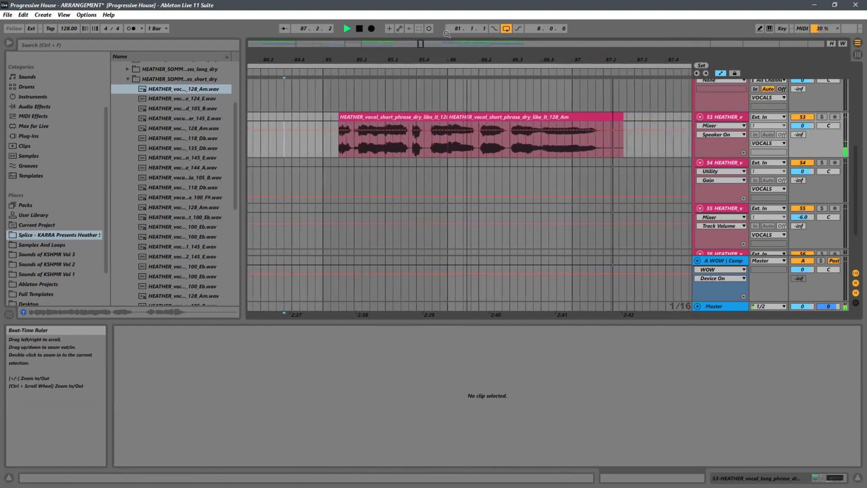
drag(462, 117, 476, 117)
click(324, 116)
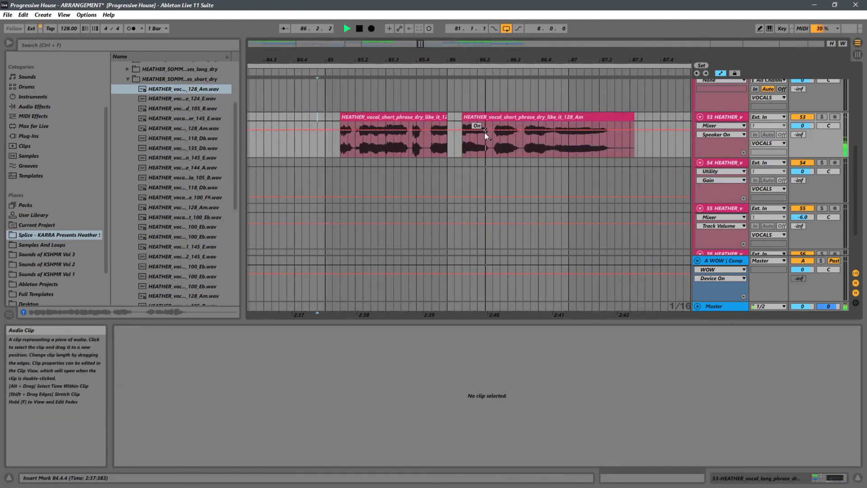
drag(462, 121, 460, 120)
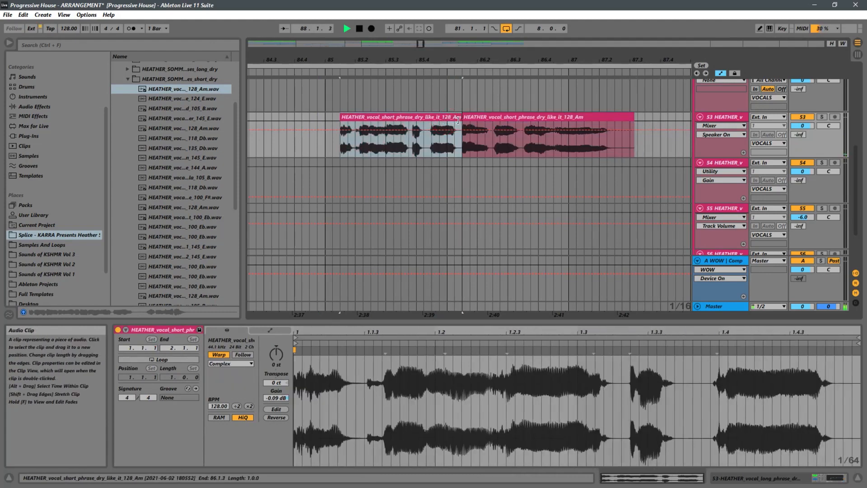
click(329, 148)
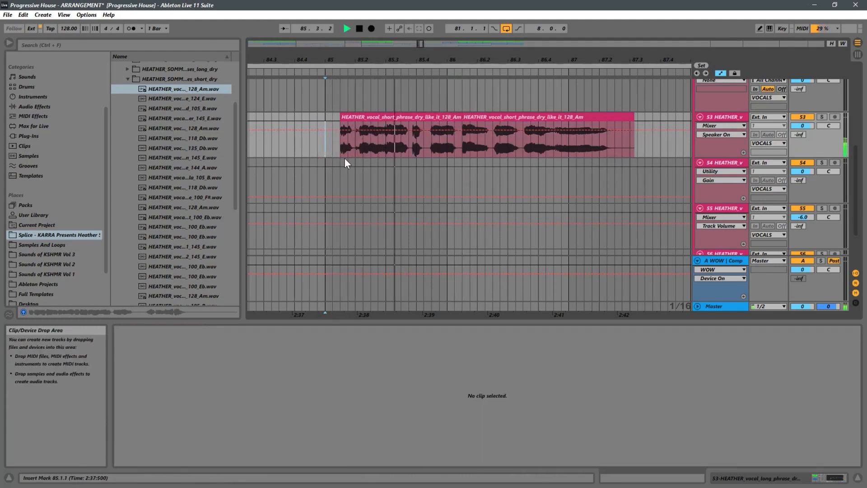
key(space)
key(space)
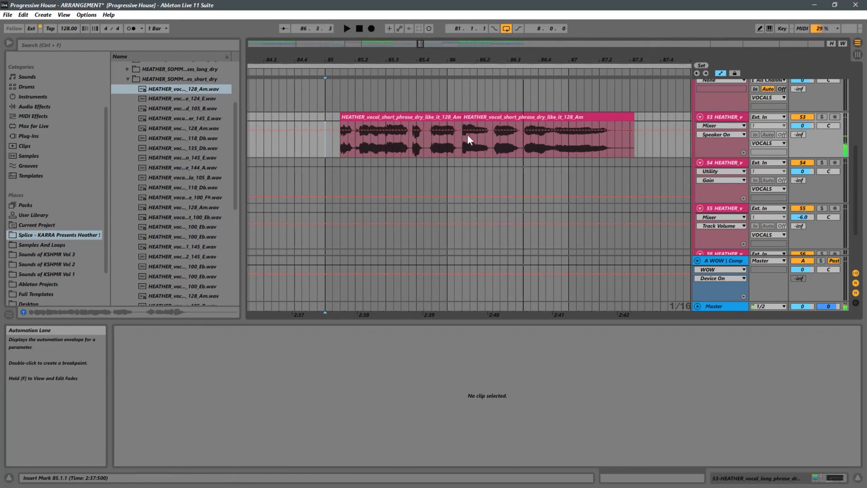
key(space)
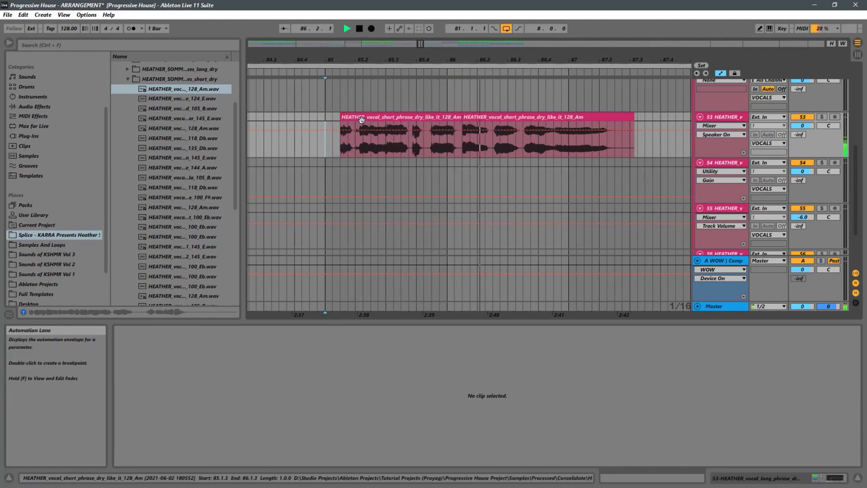
key(space)
Step: Move the first vocal clip back to 85.1.1 and the second to 86.1.1
drag(360, 118, 346, 118)
key(space)
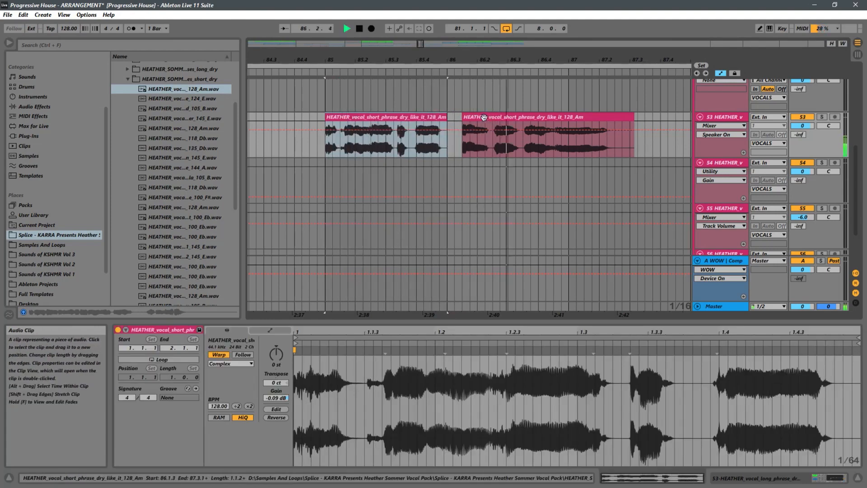
drag(483, 118, 468, 119)
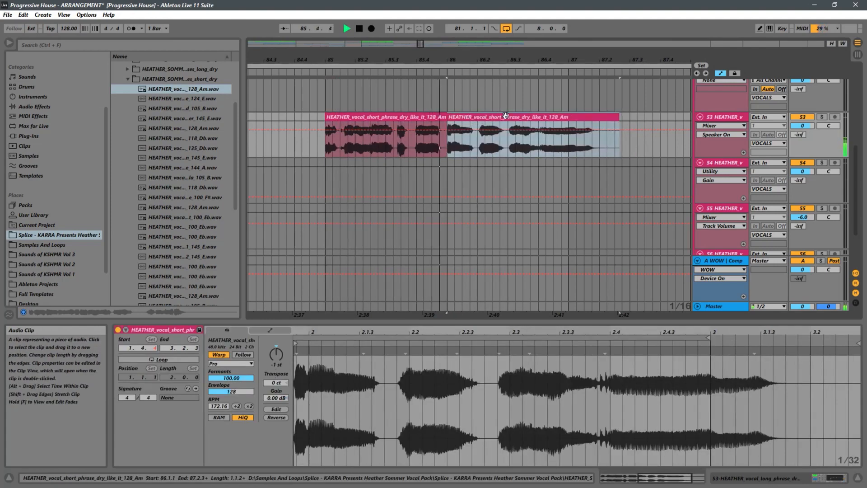
Step: Trim half a beat off the end of the second vocal clip on track 53
drag(620, 120, 605, 120)
key(space)
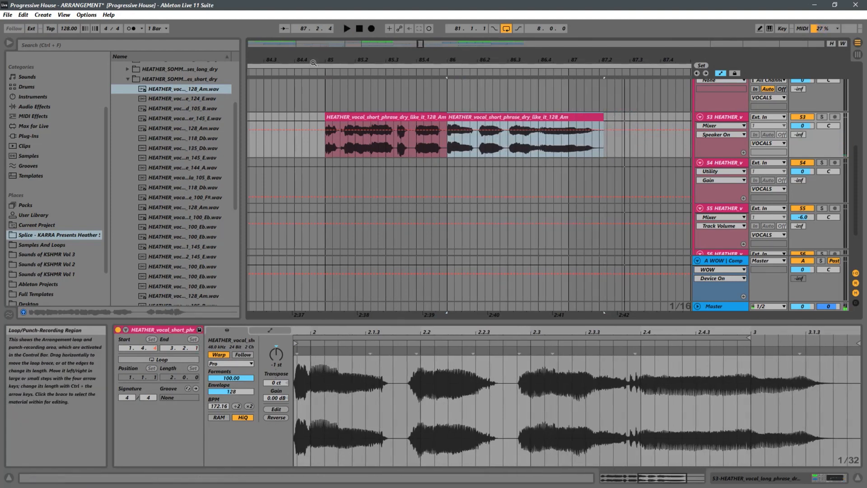
Step: Play the arrangement from 81.1.1 to check the timing of the vocal phrases at bars 81 and 85
drag(309, 58, 506, 23)
click(519, 145)
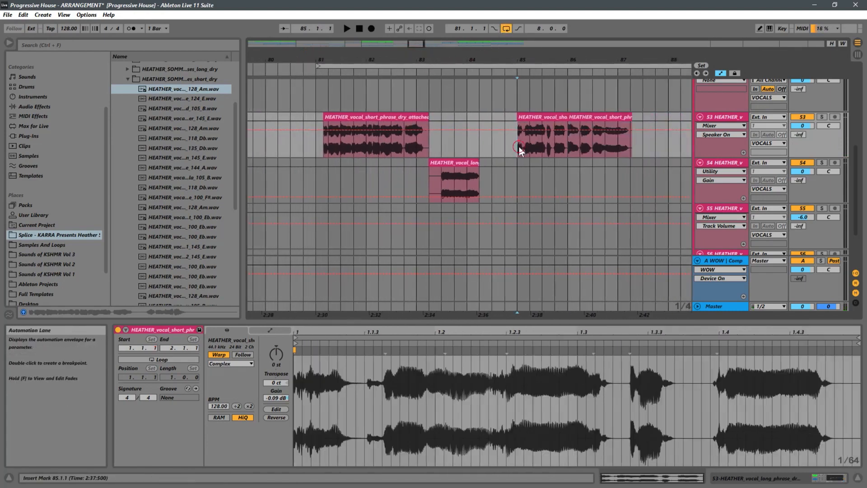
click(326, 151)
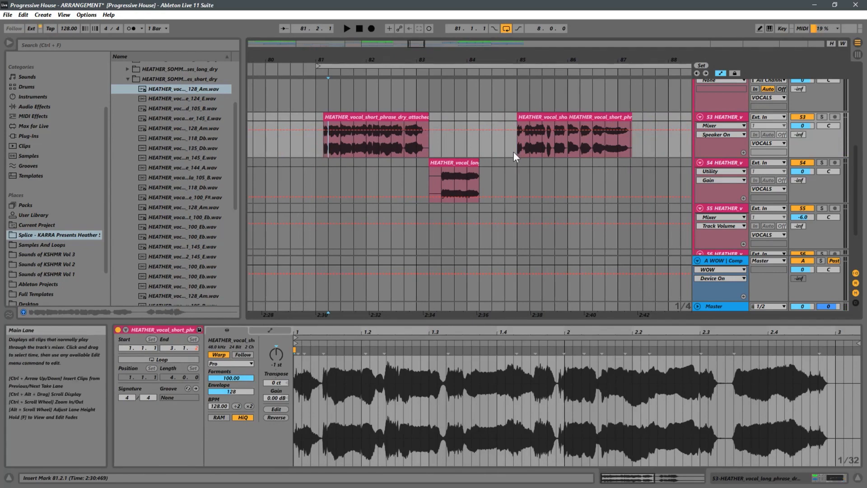
click(517, 153)
click(324, 151)
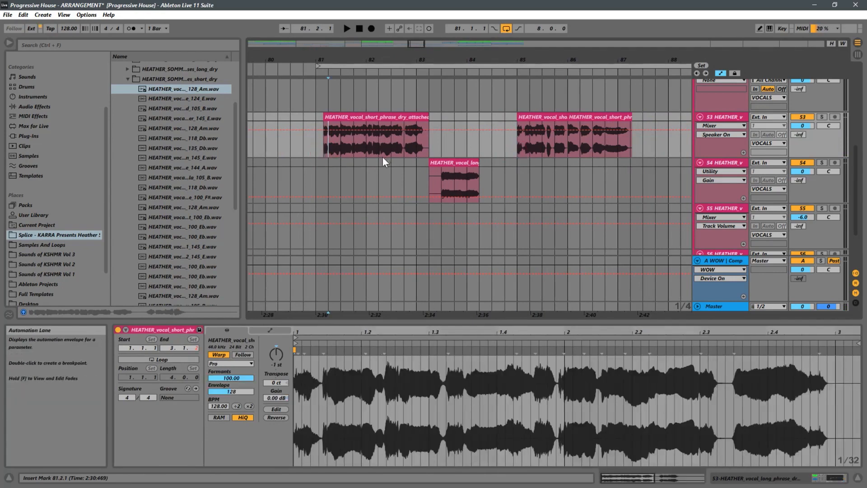
click(316, 151)
key(space)
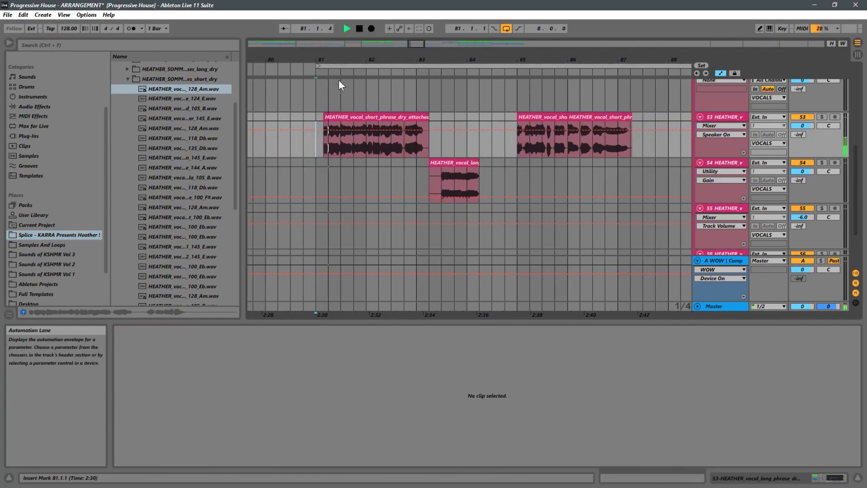
drag(346, 59, 370, 60)
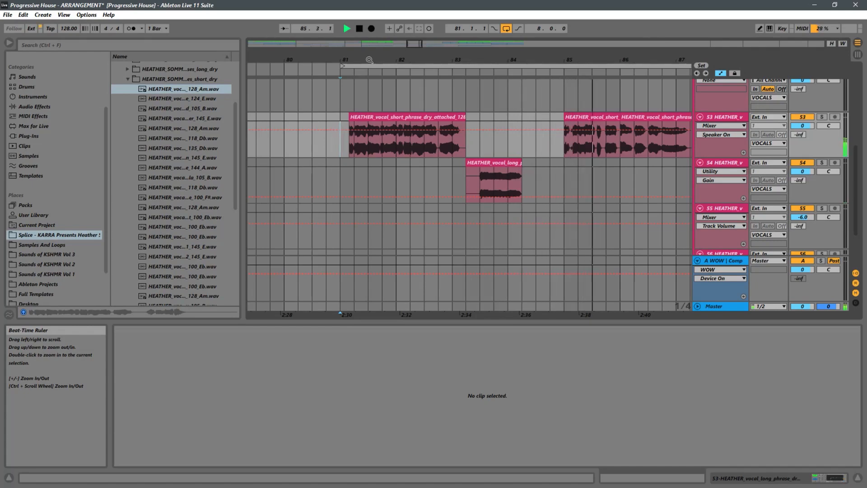
drag(517, 65, 480, 14)
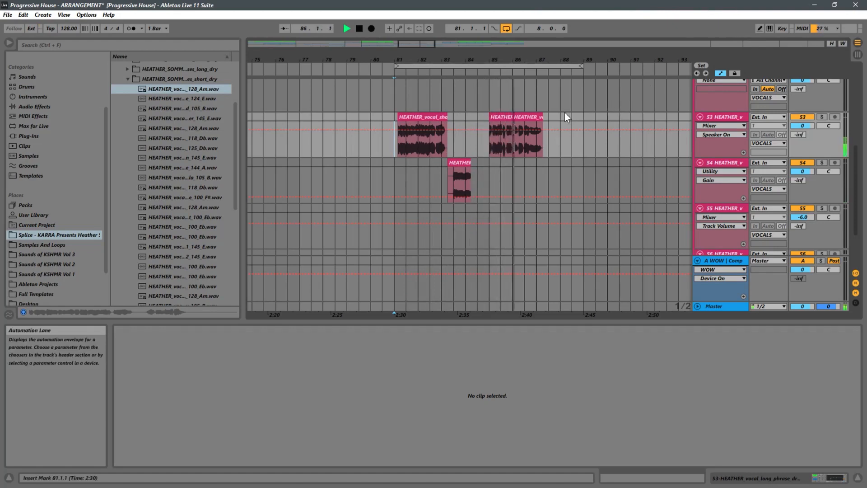
Step: Copy the reversed vocal clip at 48.1.1 on track 56 to 84.1.1 on the same track and play it
scroll(493, 135, down, 3)
key(space)
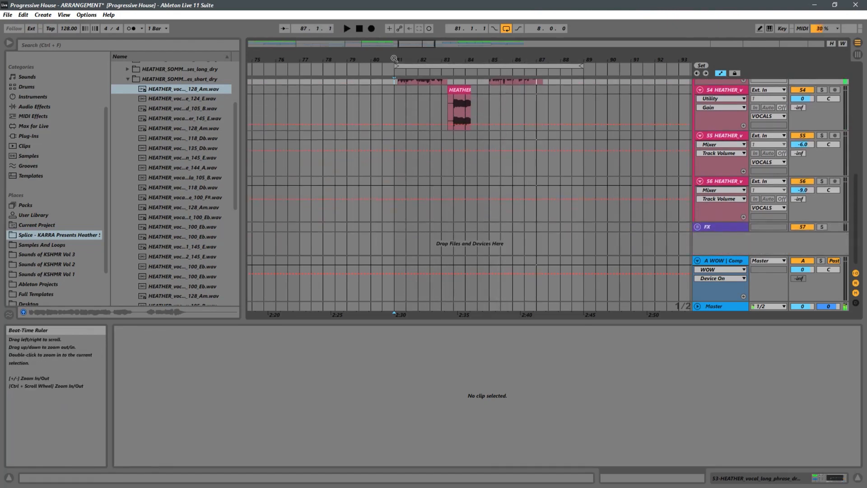
drag(424, 60, 543, 2)
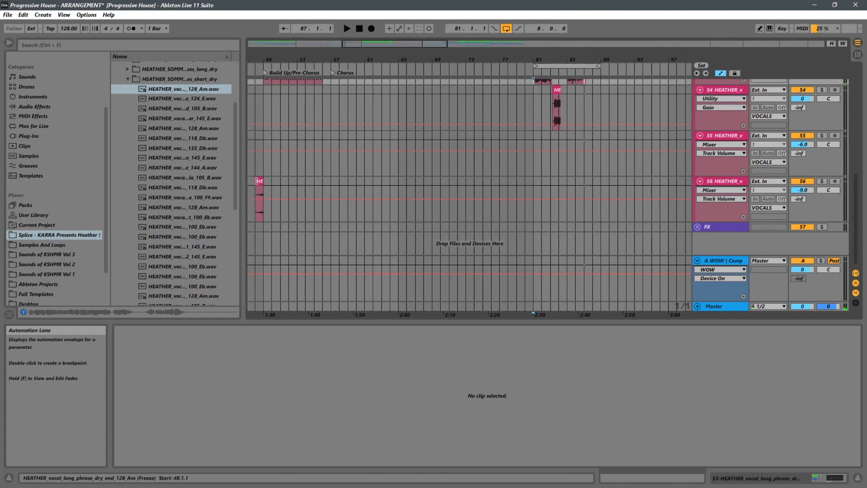
drag(258, 181, 526, 169)
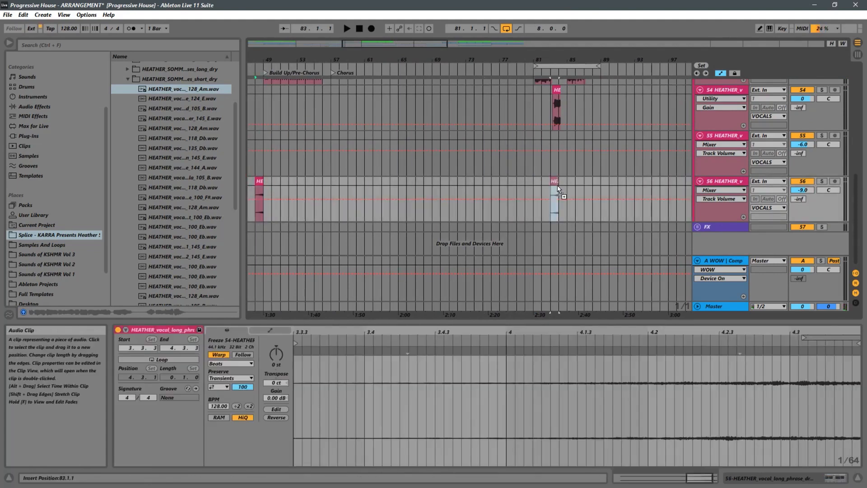
drag(565, 190, 565, 189)
key(space)
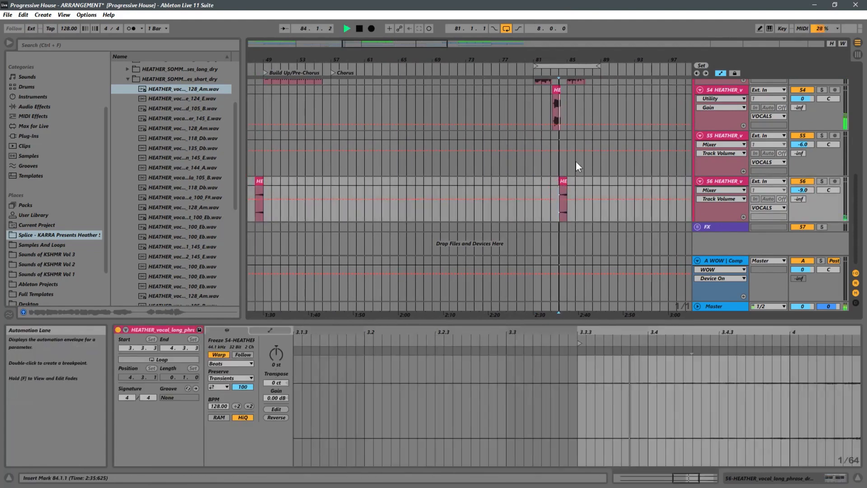
Step: Play from bar 81 and raise the copied reverse vocal clip's gain to 1.94 dB
drag(573, 59, 604, 131)
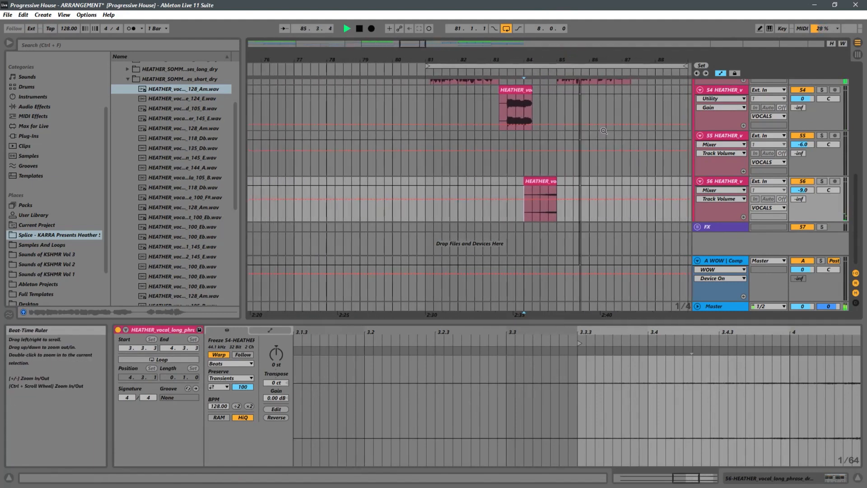
click(426, 109)
scroll(479, 118, up, 2)
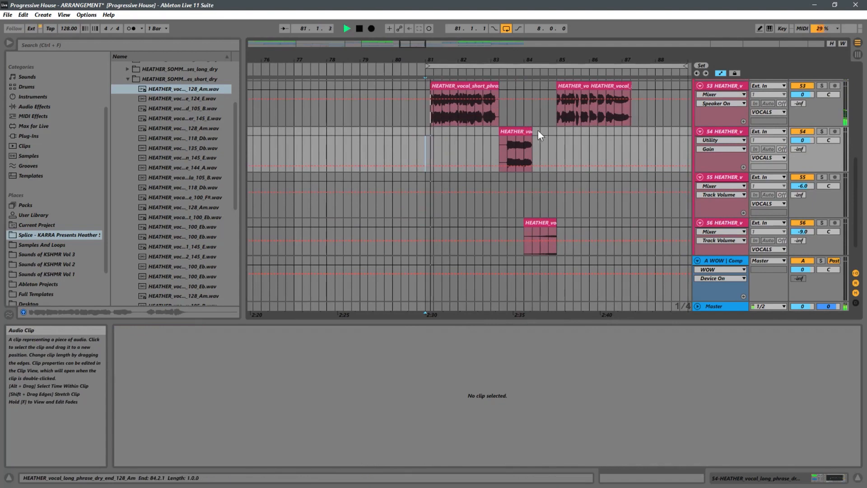
click(539, 222)
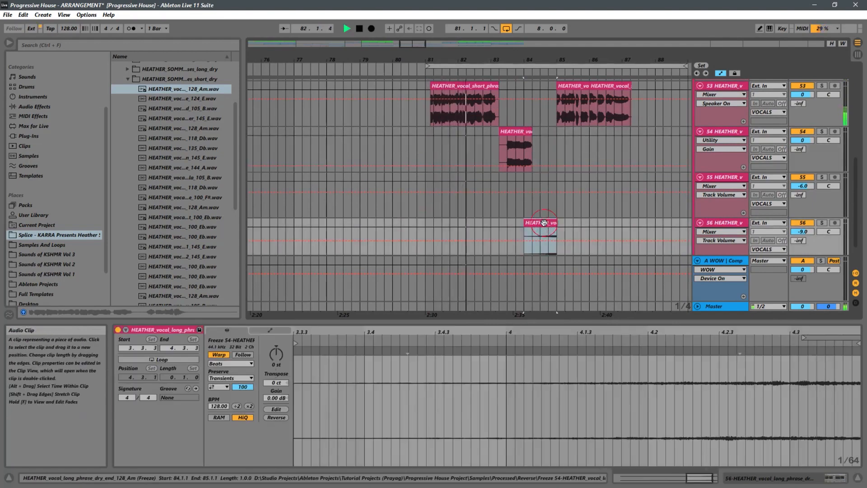
drag(278, 396, 300, 380)
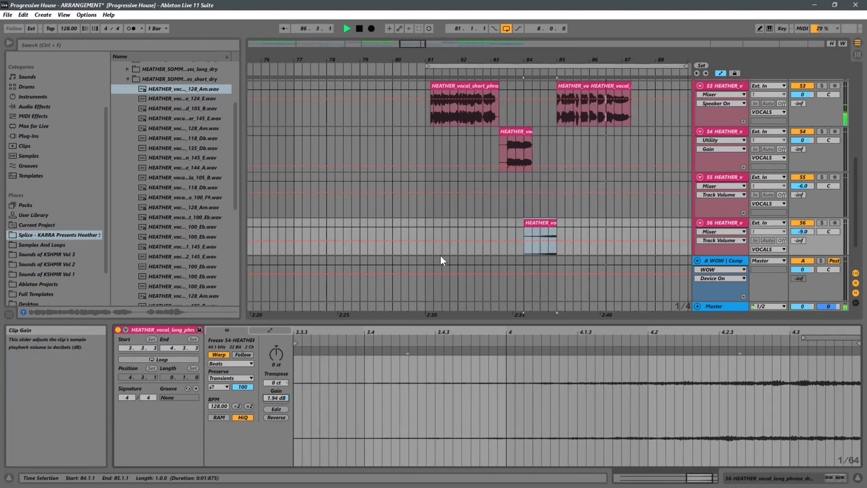
scroll(456, 175, down, 5)
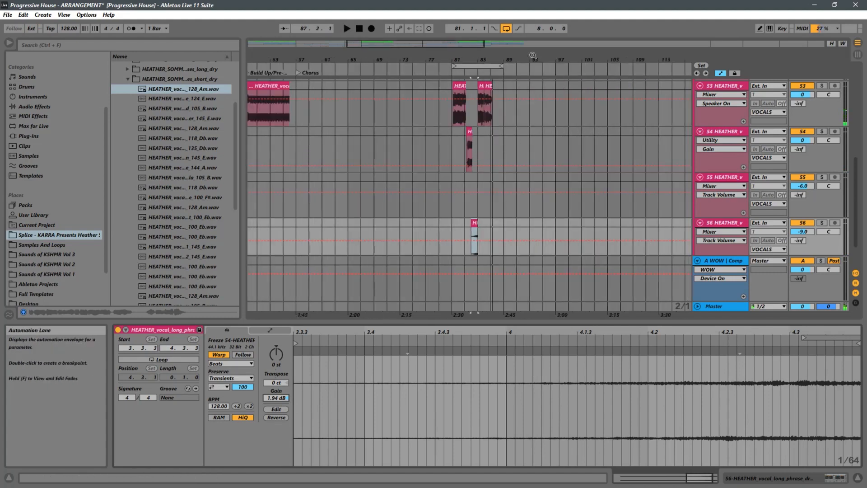
drag(477, 56, 451, 204)
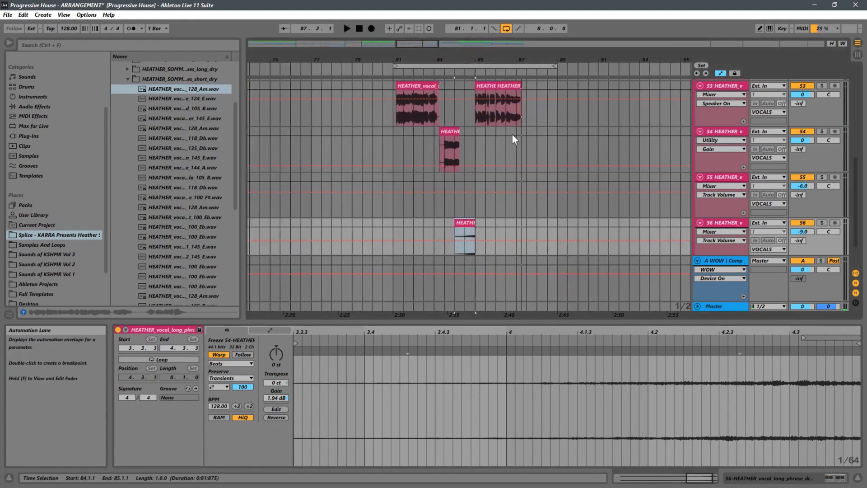
Step: Play the arrangement from 81.1.1 to check the vocal phrases and the reversed vocal alongside the melody tracks
click(393, 117)
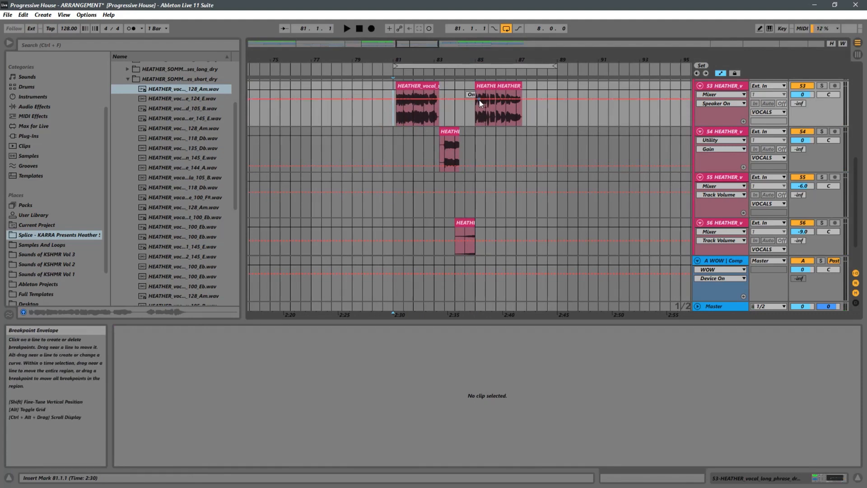
key(space)
scroll(490, 164, up, 4)
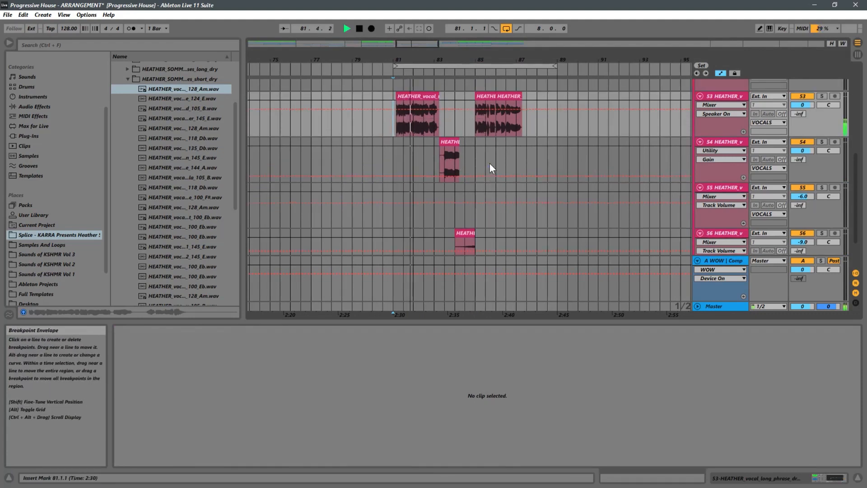
scroll(489, 161, up, 5)
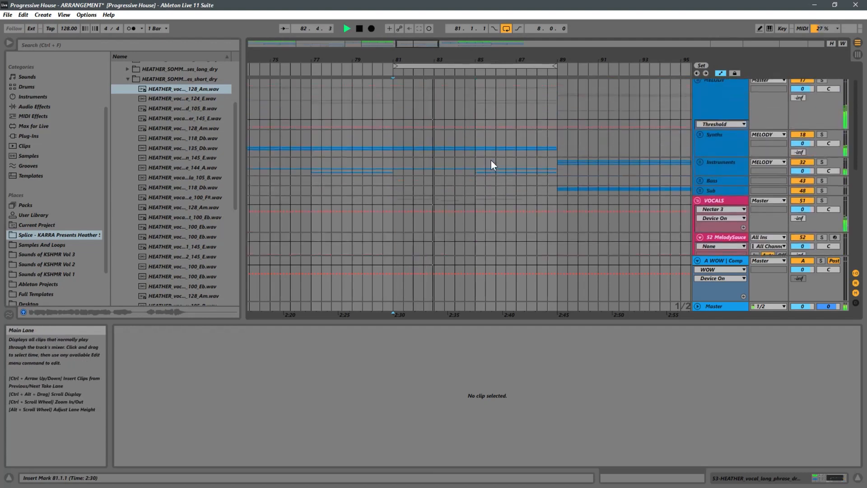
scroll(493, 161, down, 8)
Step: Copy the seven-bar vocal clip at 49.1.1 on track 53 to 107.1.1 on the same track
key(minus)
key(minus)
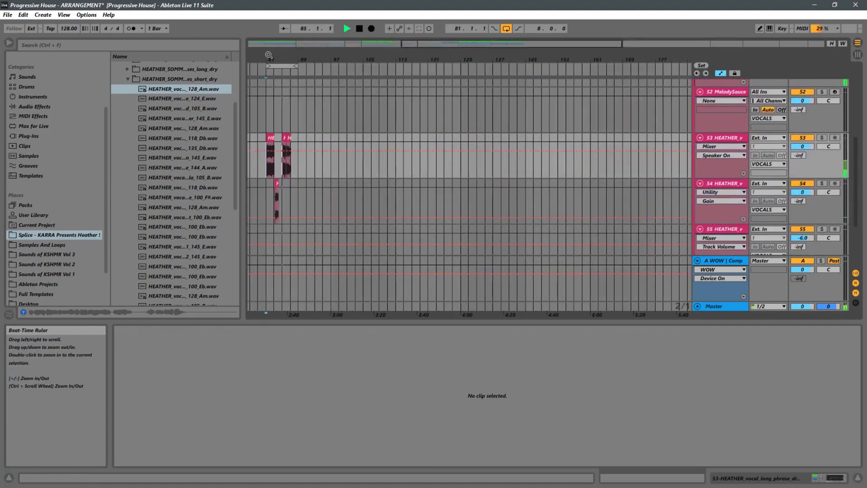
drag(519, 61, 524, 88)
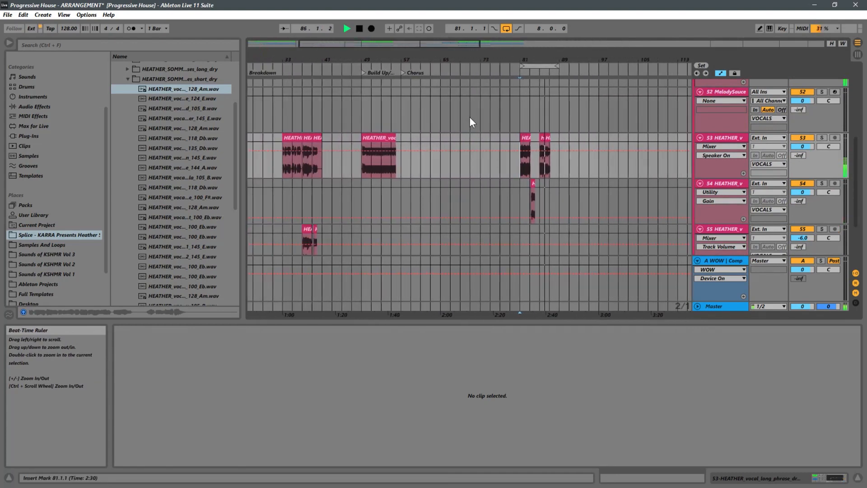
scroll(411, 143, down, 2)
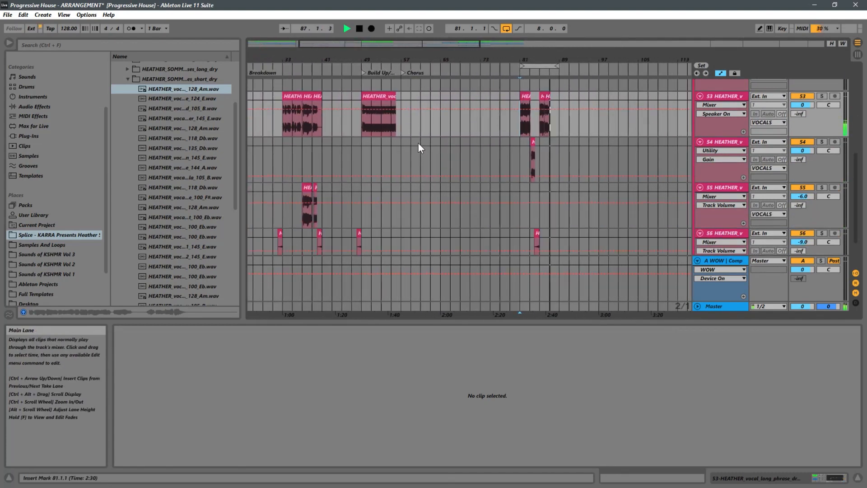
scroll(418, 142, up, 2)
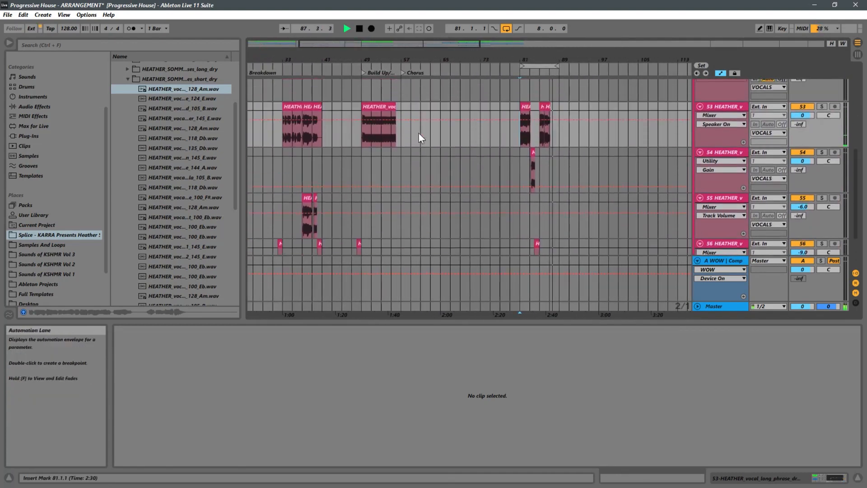
click(362, 135)
key(space)
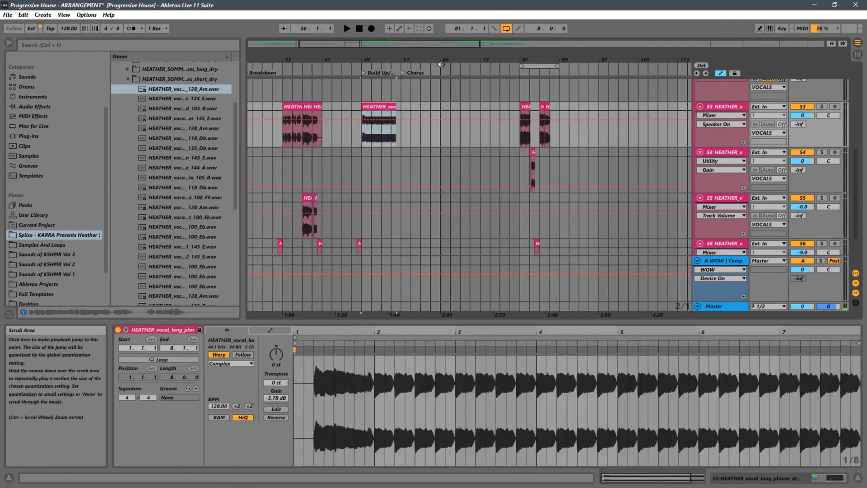
drag(375, 53, 375, 44)
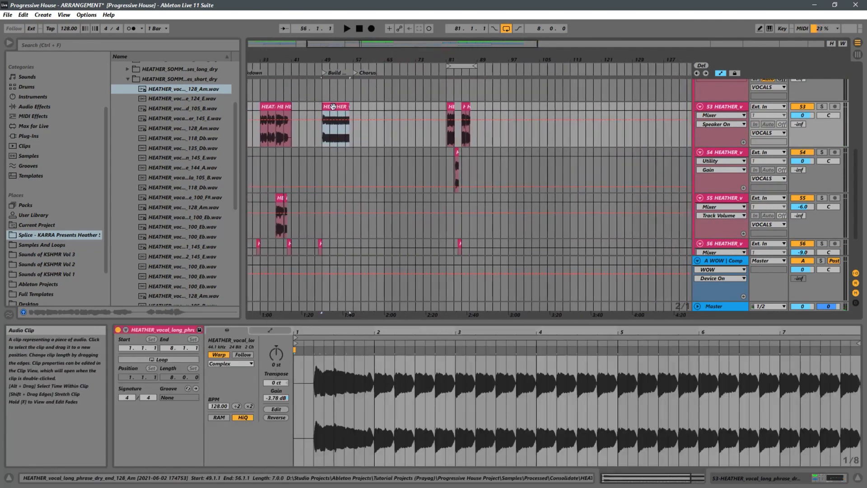
drag(330, 112, 554, 112)
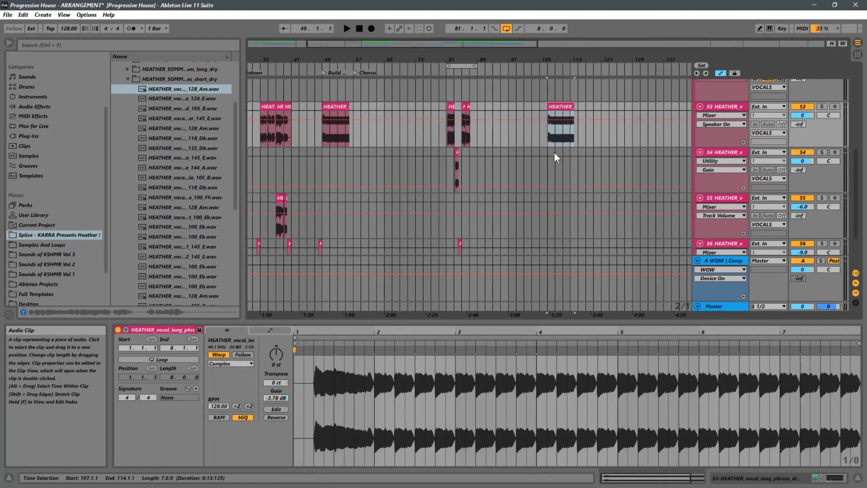
Step: Move the copied vocal clip on track 53 to 97.1.1 and play from its start
scroll(550, 153, up, 6)
scroll(558, 215, down, 3)
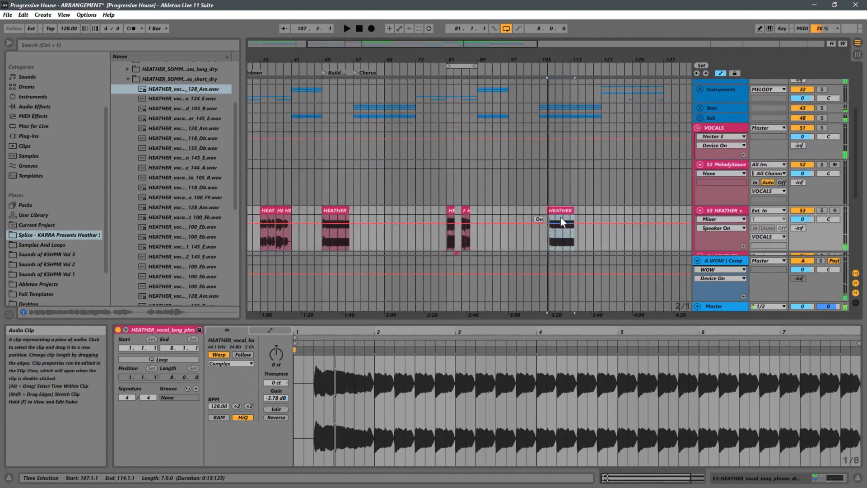
drag(558, 215, 526, 214)
key(space)
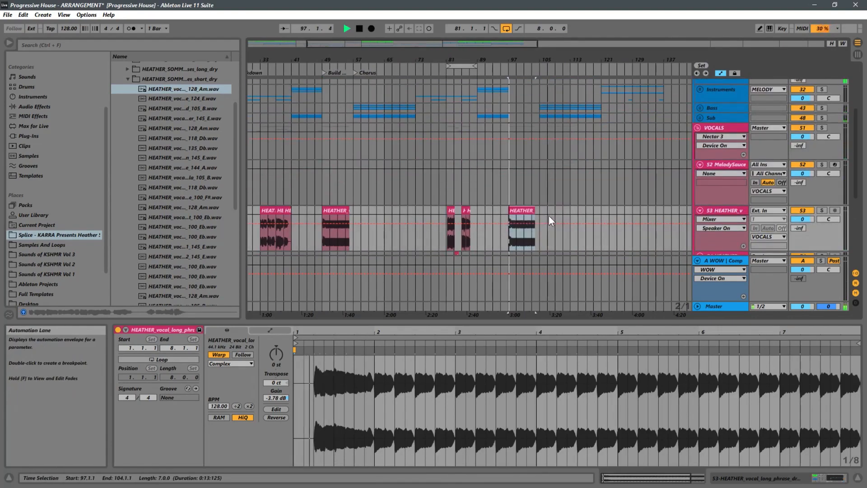
Step: Listen to the copied vocal clip from bar 97 and compare its placement with the synth, bass and other vocal tracks
scroll(556, 215, up, 3)
scroll(559, 210, down, 5)
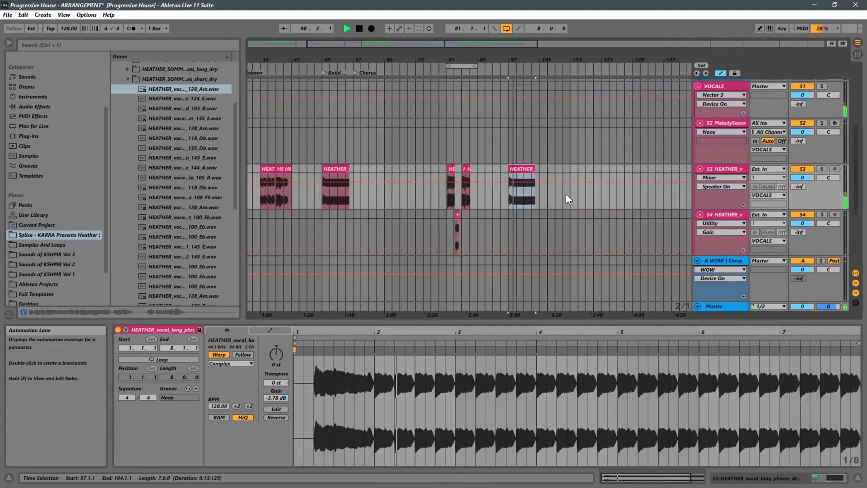
drag(531, 56, 547, 64)
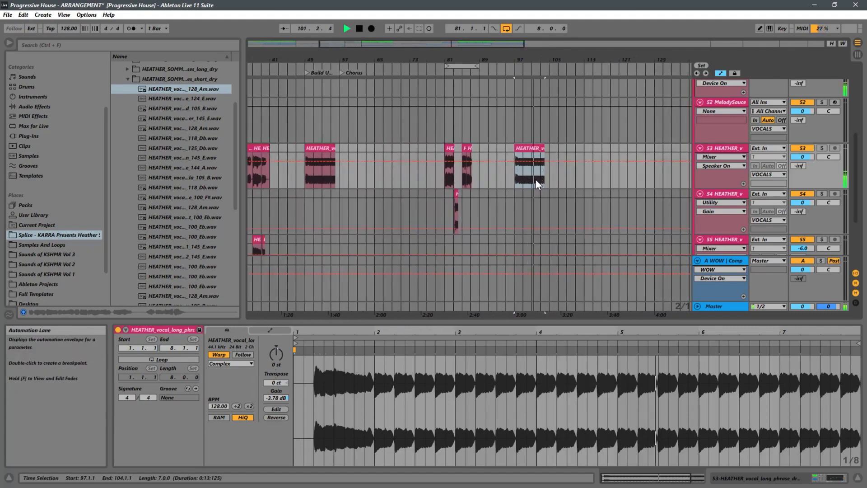
scroll(520, 175, up, 3)
scroll(520, 175, down, 3)
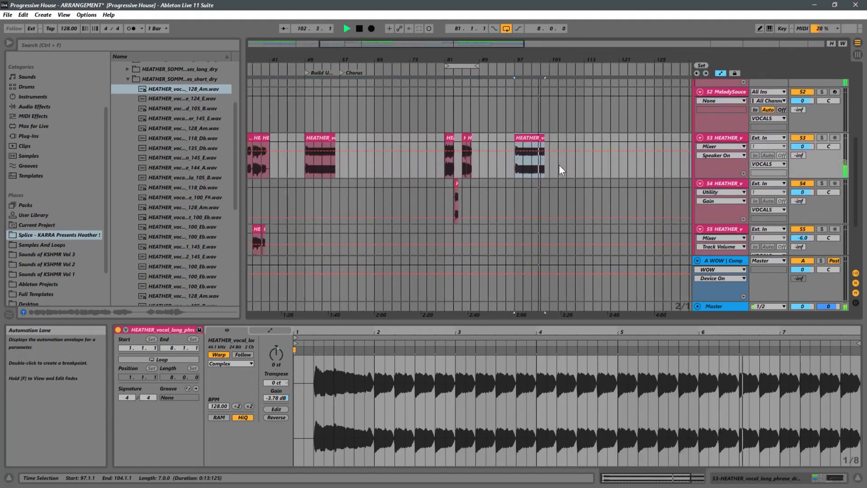
scroll(571, 167, up, 2)
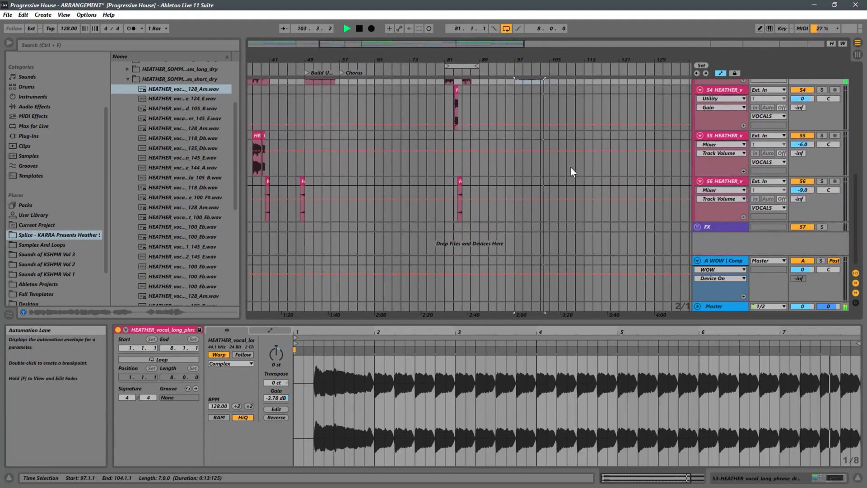
scroll(571, 167, up, 2)
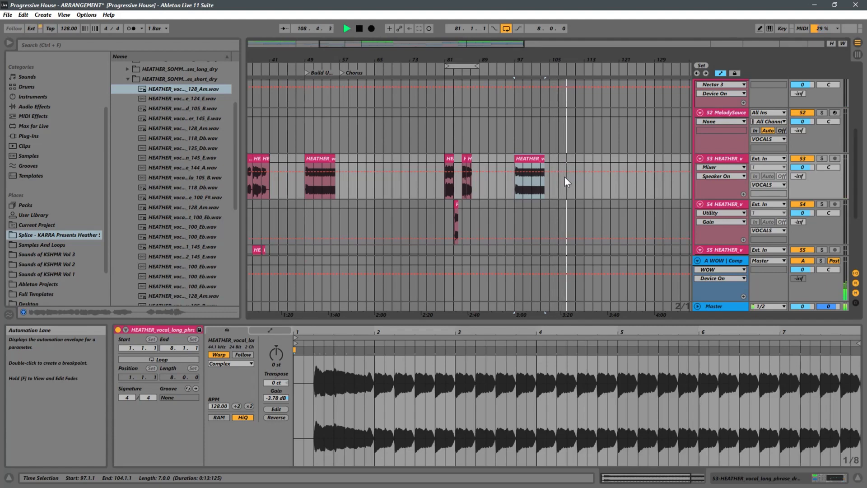
scroll(600, 182, up, 2)
scroll(600, 182, up, 8)
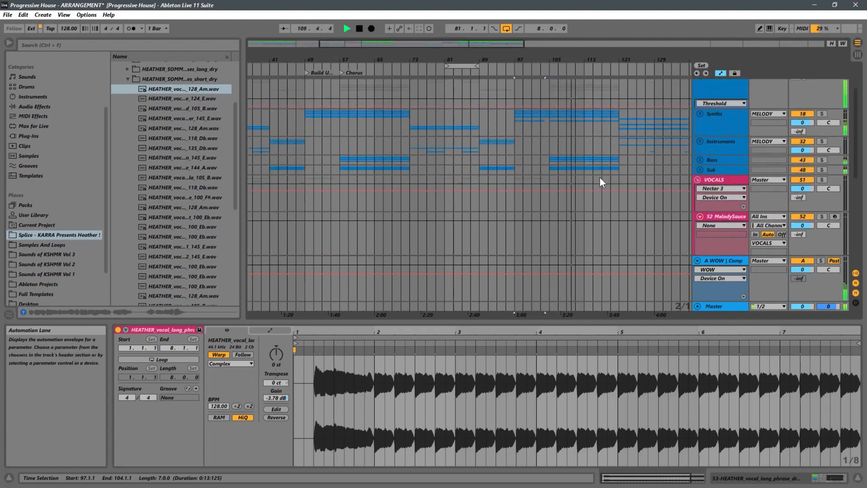
Step: Examine the vocal clips on tracks 53 to 56 across the whole arrangement during playback, then stop playback
scroll(604, 166, down, 3)
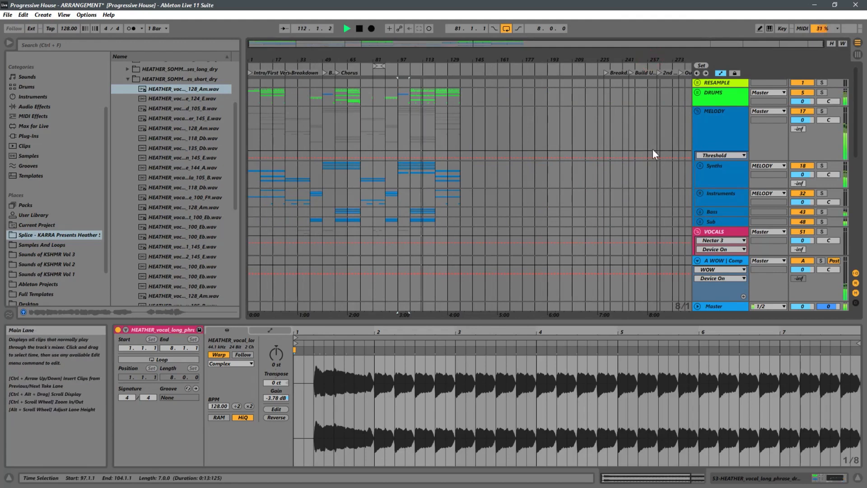
scroll(662, 181, down, 8)
scroll(663, 186, down, 2)
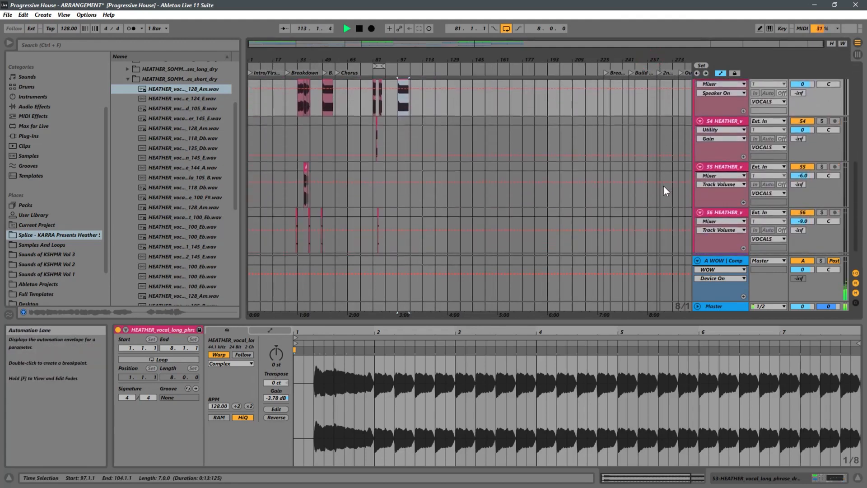
scroll(666, 194, up, 3)
scroll(666, 194, up, 4)
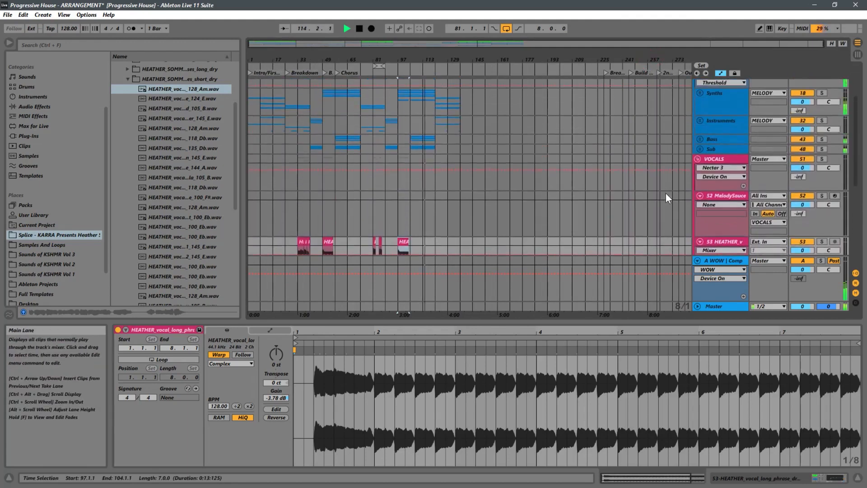
scroll(371, 163, down, 3)
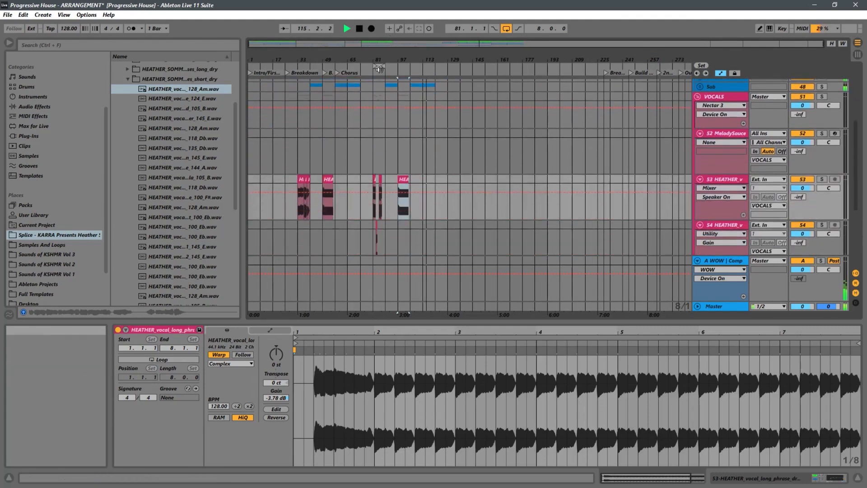
drag(382, 58, 519, 85)
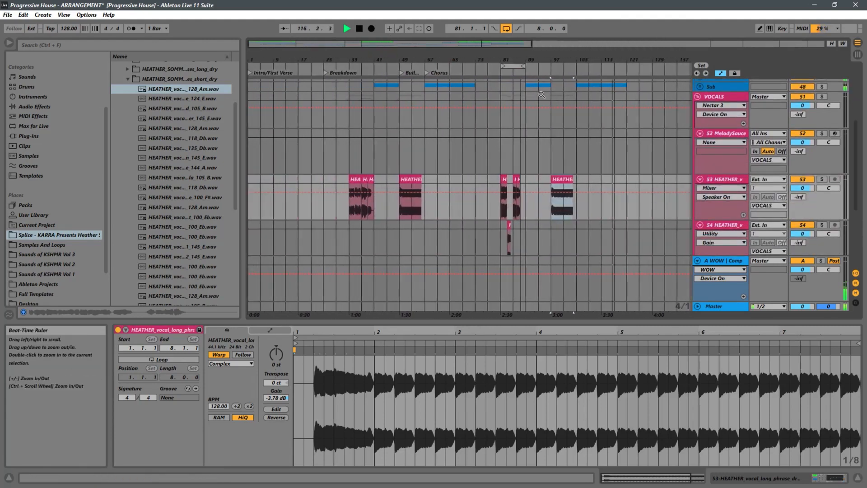
scroll(622, 171, down, 1)
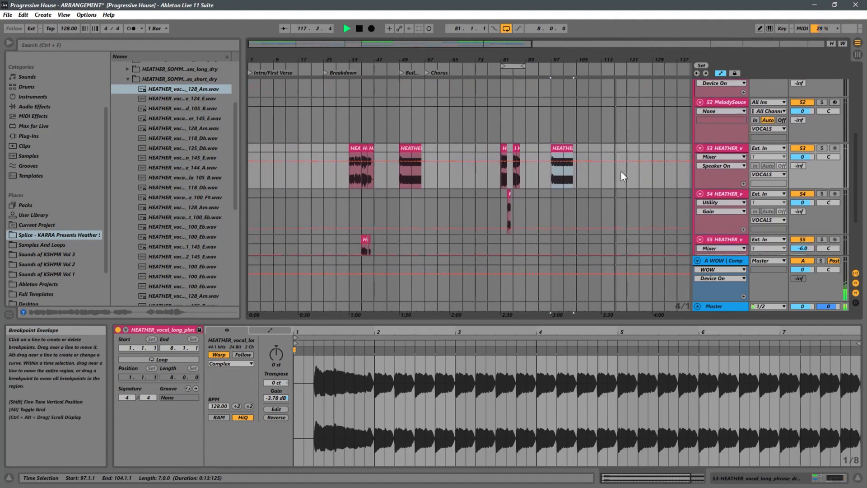
scroll(492, 177, down, 1)
scroll(544, 168, down, 1)
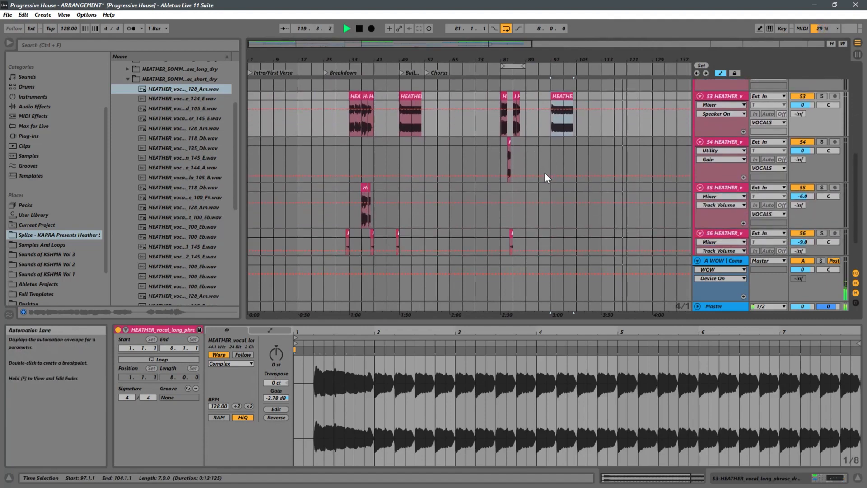
scroll(541, 167, down, 1)
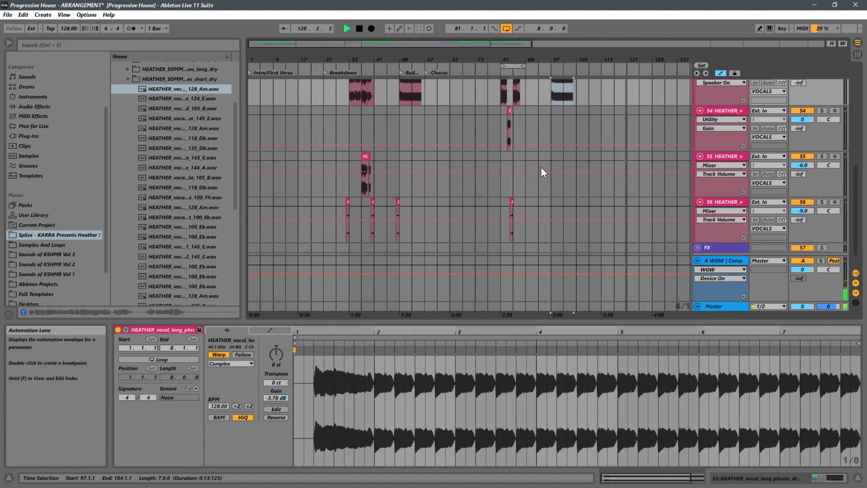
scroll(541, 167, up, 1)
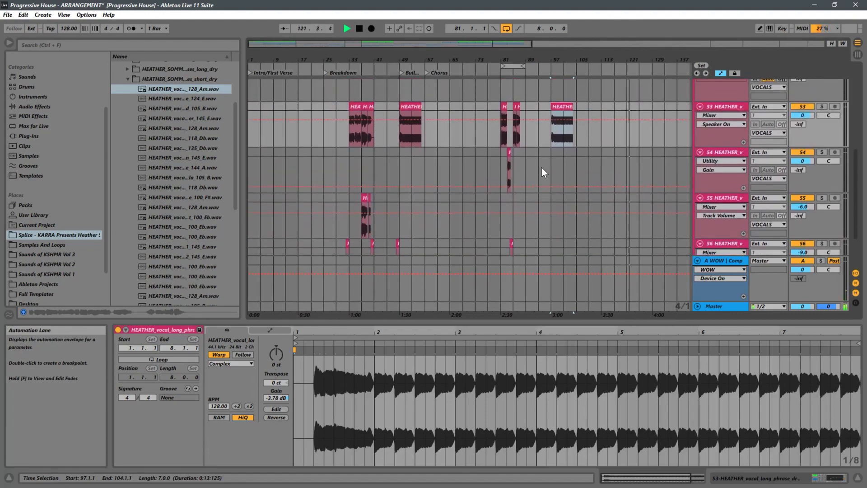
scroll(541, 166, down, 3)
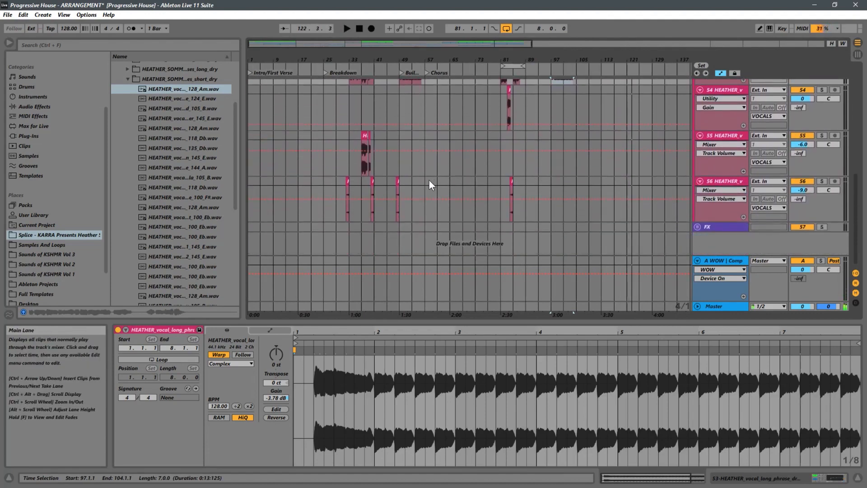
scroll(431, 180, up, 3)
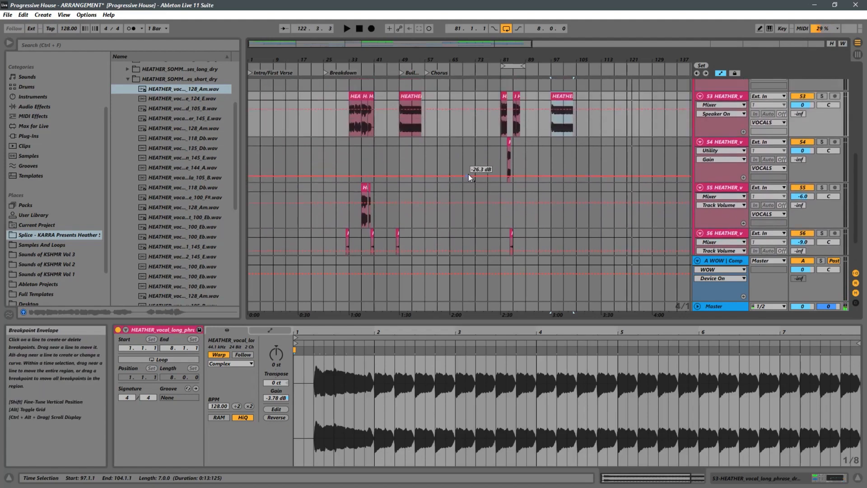
Step: Play the arrangement from 1.1.1 with a wider stretch of the song in view
click(253, 129)
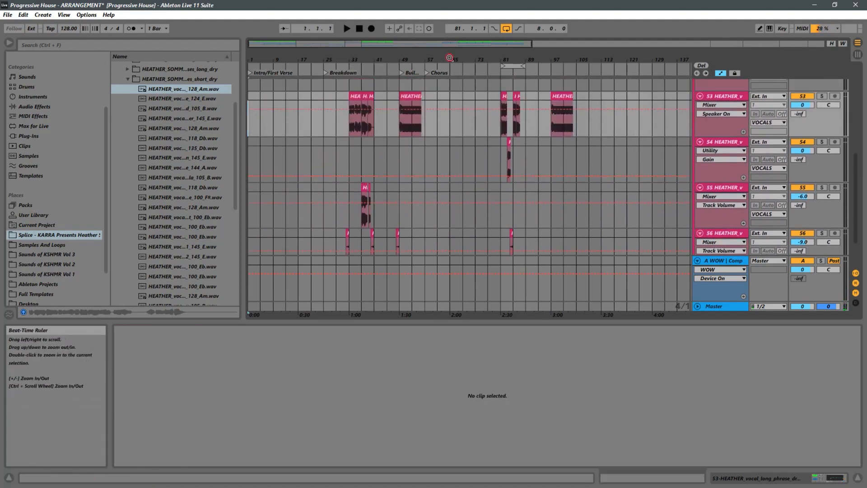
drag(416, 64, 439, 91)
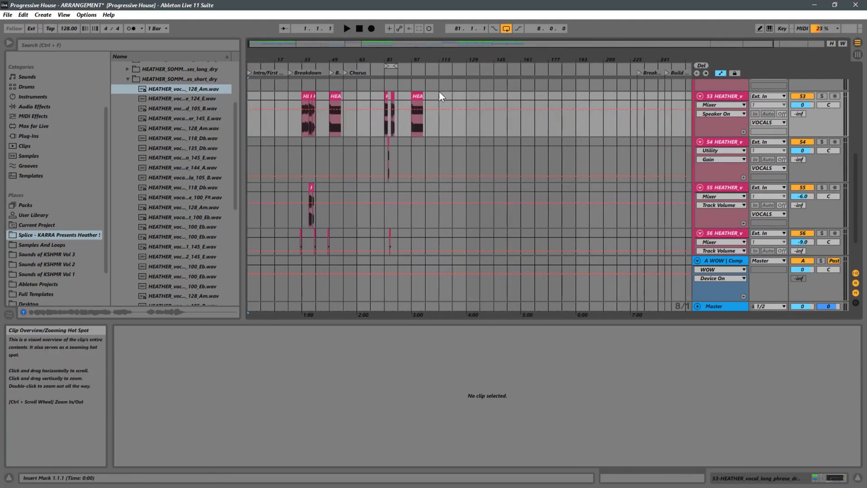
key(space)
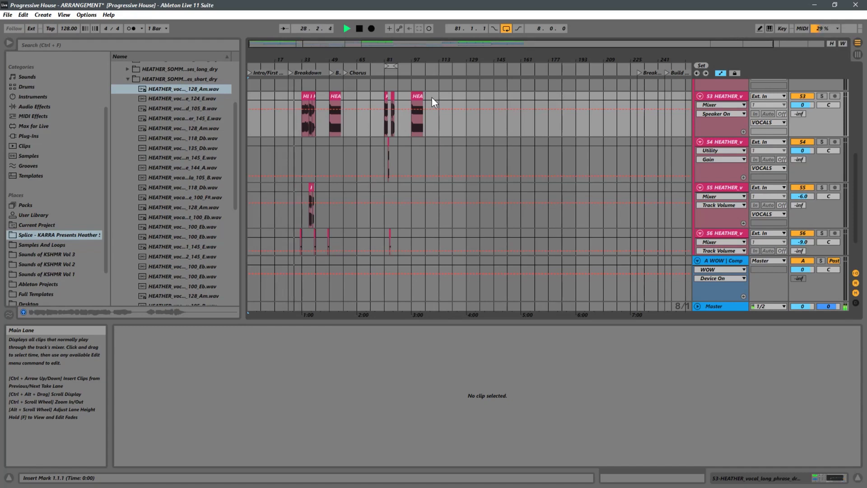
Step: Fold return track A to make room and compare the vocal clips with the melody tracks during playback
scroll(511, 180, up, 2)
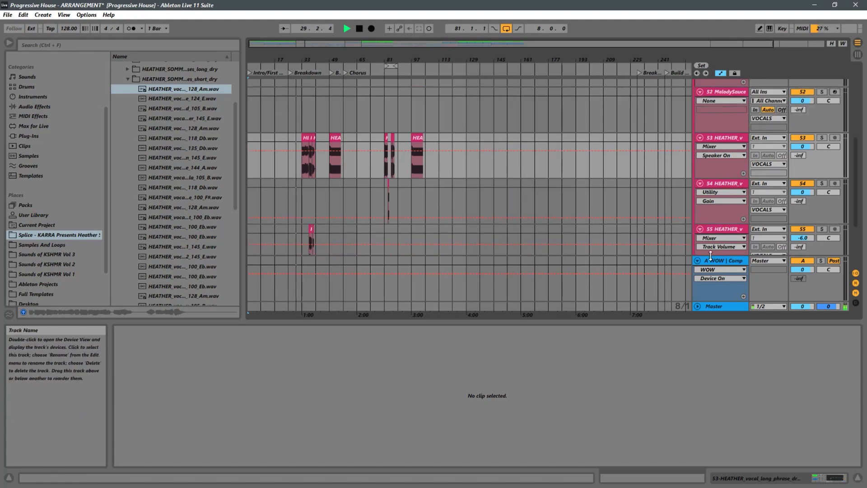
click(698, 261)
scroll(409, 209, up, 1)
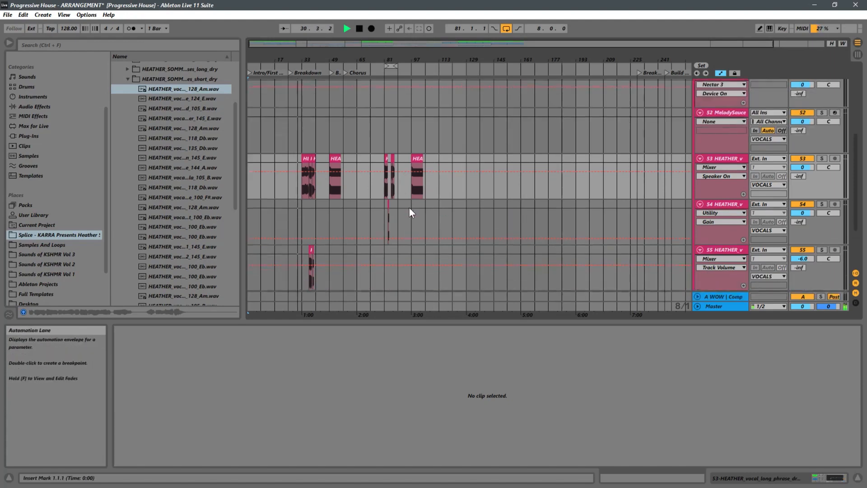
scroll(410, 206, up, 4)
scroll(410, 204, down, 2)
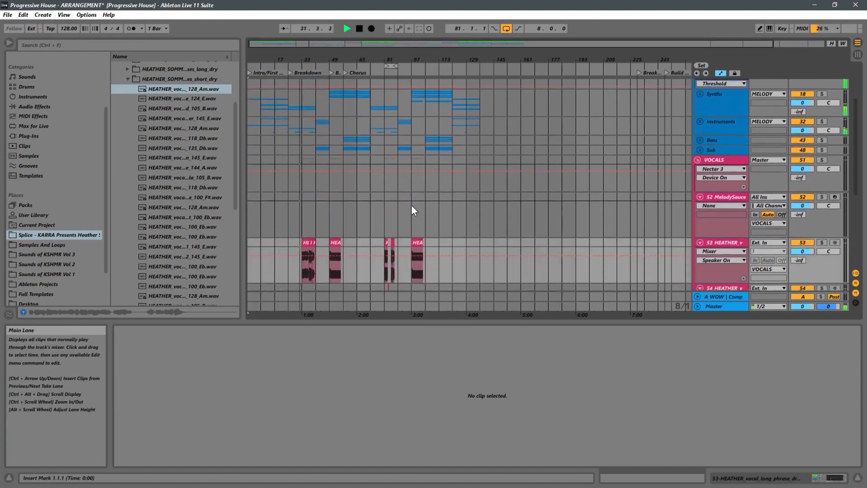
Step: Copy the first two bars of the vocal phrase at bar 33 to track 54 at bar 49 and duplicate it twice
scroll(411, 205, down, 2)
scroll(436, 132, down, 2)
drag(301, 61, 368, 104)
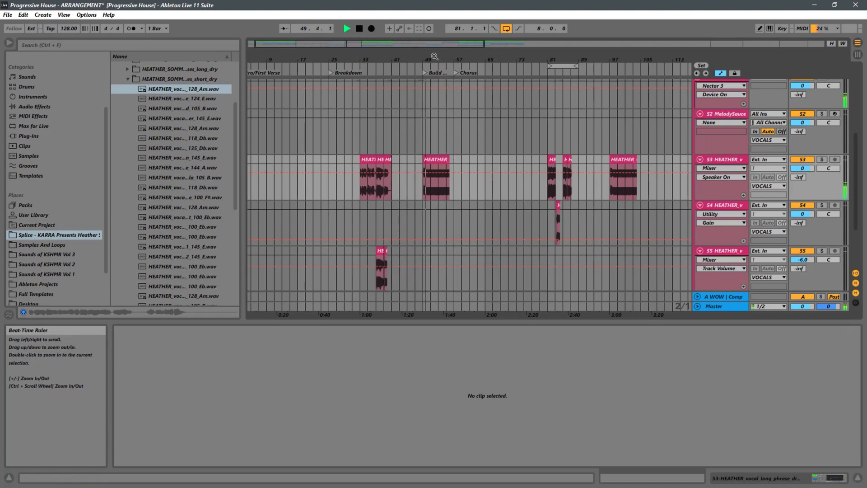
drag(434, 57, 562, 125)
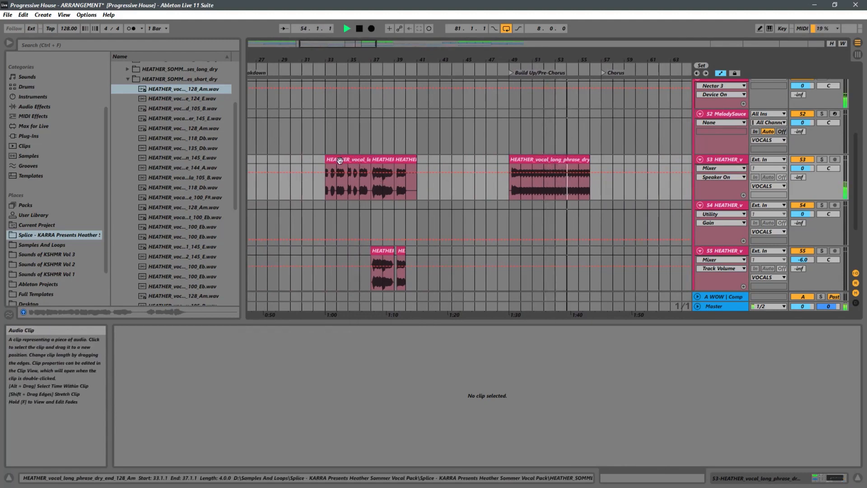
click(343, 159)
key(space)
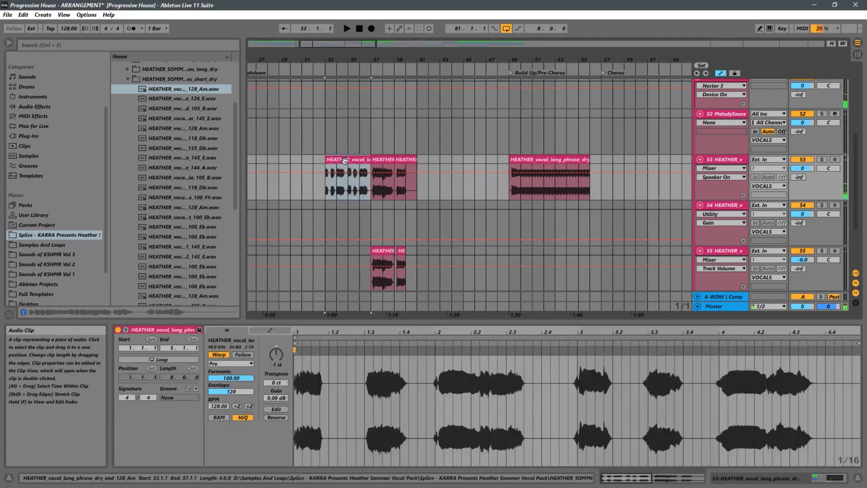
drag(326, 188, 522, 226)
key(ctrl+d)
key(ctrl+d)
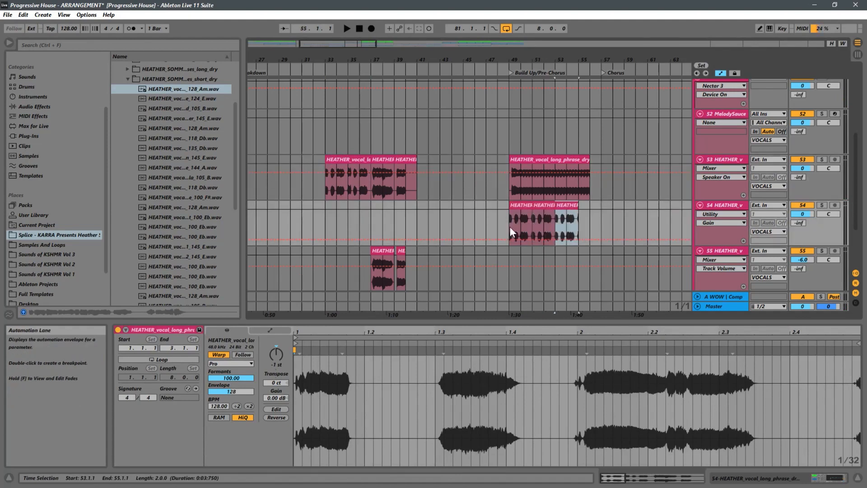
Step: Play the build-up from just before bar 49 and listen to the repeated phrases on track 54 against the track 53 vocal
click(498, 221)
key(space)
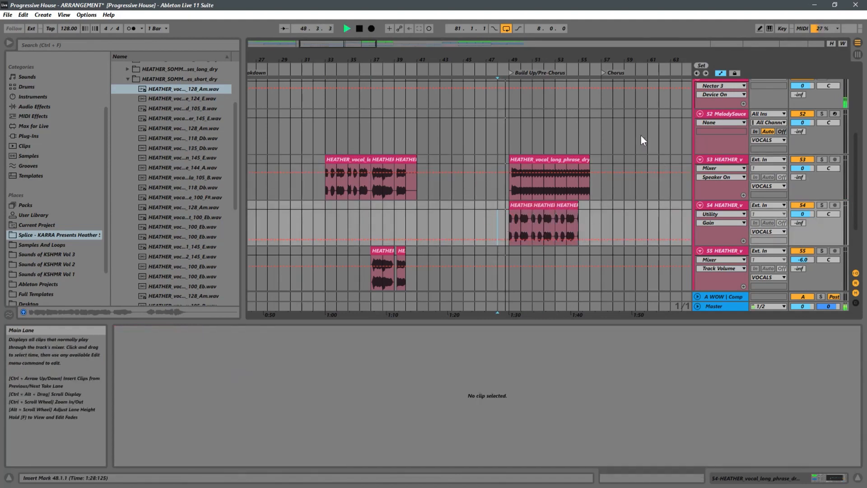
drag(580, 75, 494, 102)
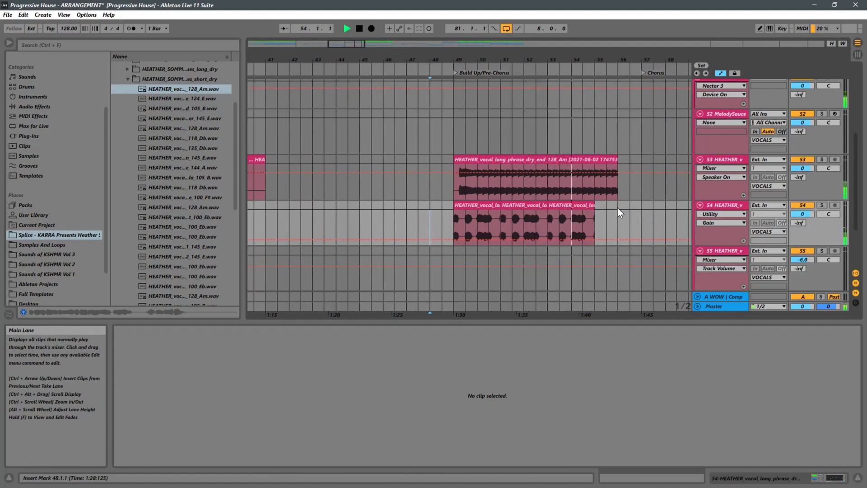
mouse_move(595, 203)
mouse_down()
mouse_move(630, 202)
mouse_move(592, 204)
mouse_up()
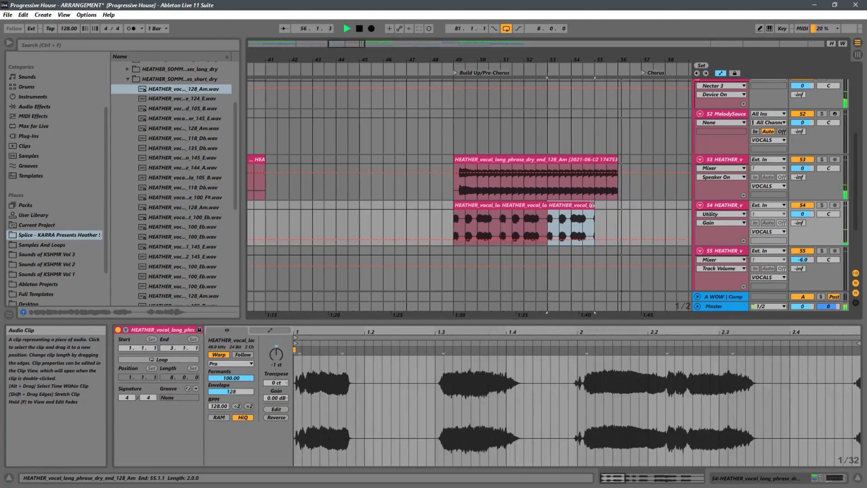
click(421, 215)
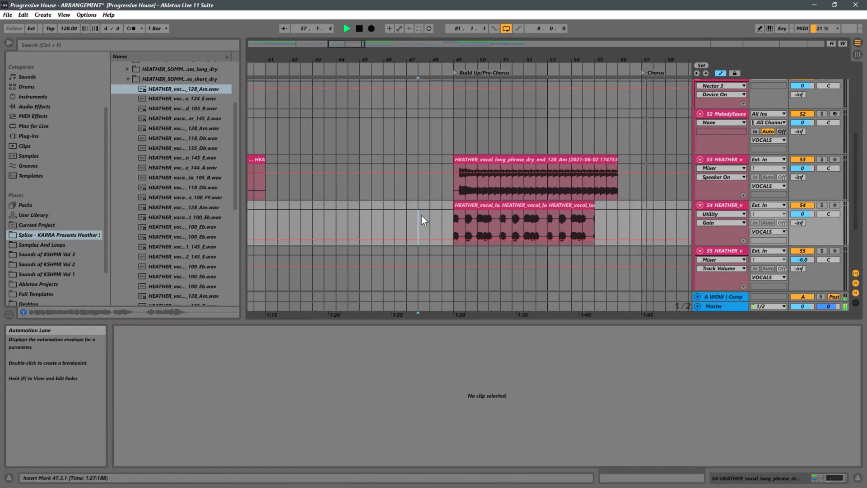
key(space)
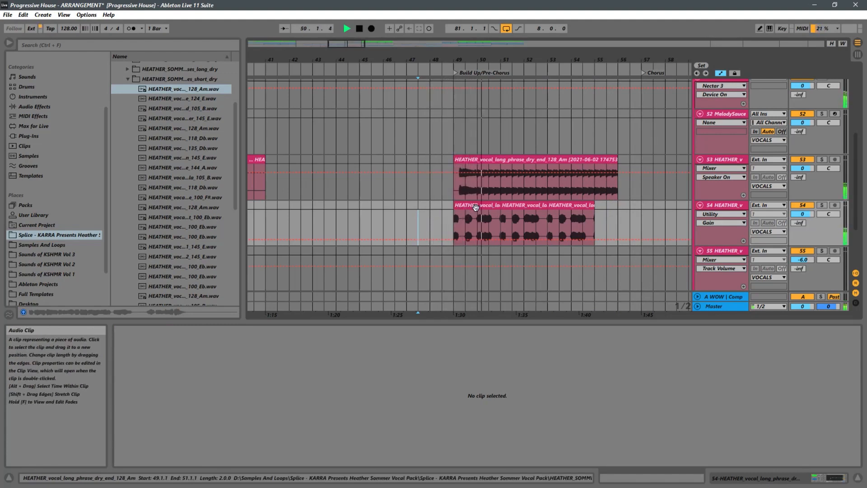
key(space)
Step: Trim the start of the long build-up vocal on track 53 to bar 50
drag(457, 161, 477, 160)
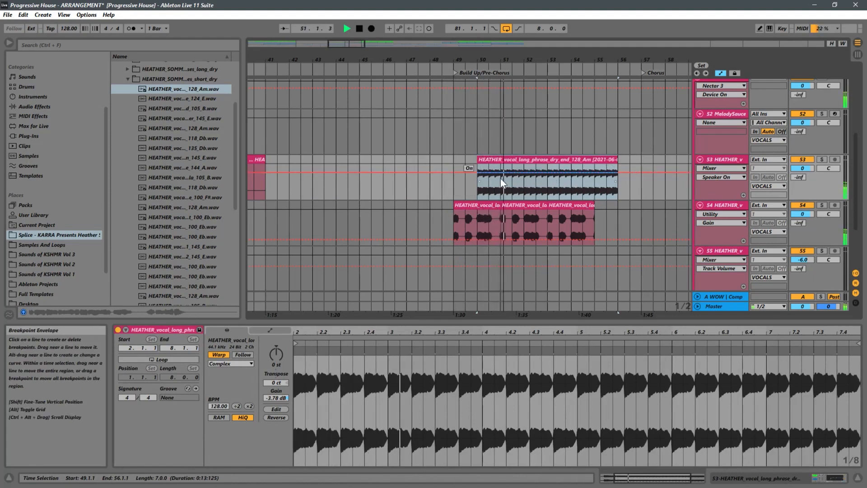
click(454, 186)
key(minus)
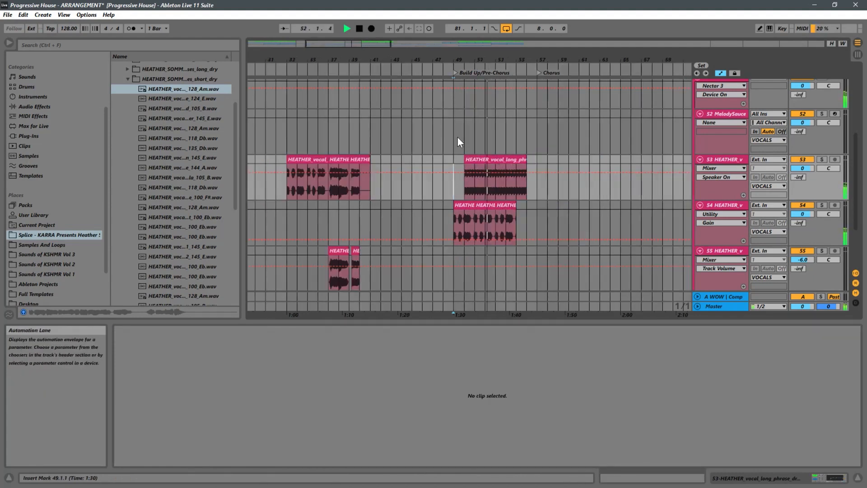
drag(471, 59, 493, 104)
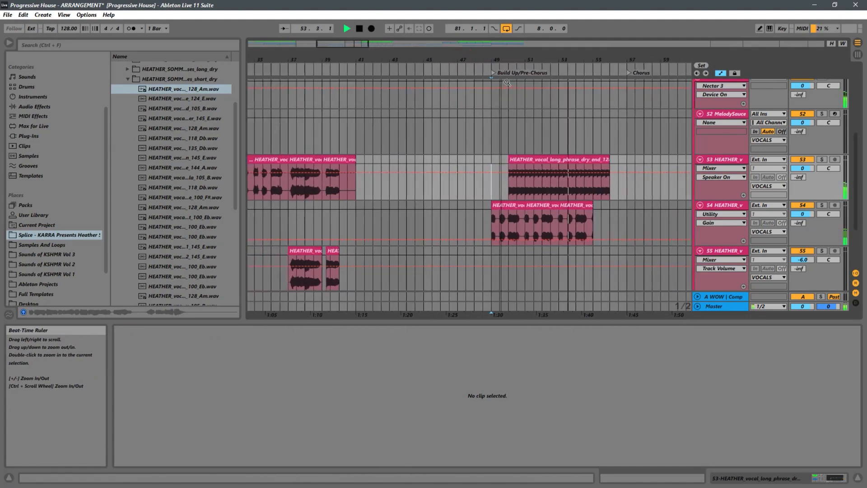
Step: Add an Auto Filter after the EQ Eight on track 53 and lower its filter frequency to 26.0 Hz
double_click(728, 162)
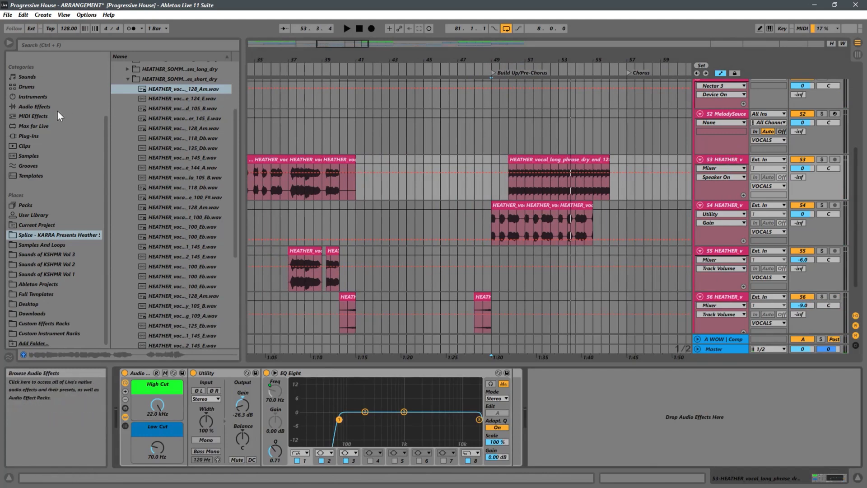
click(32, 107)
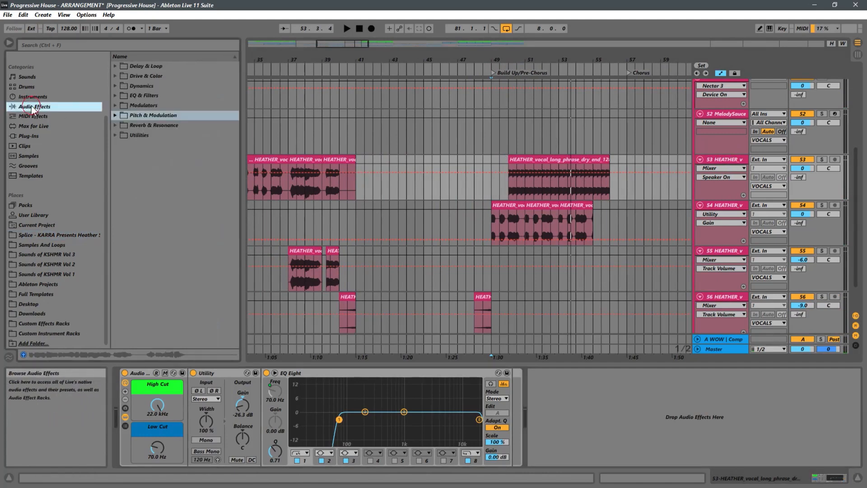
click(113, 68)
click(113, 68)
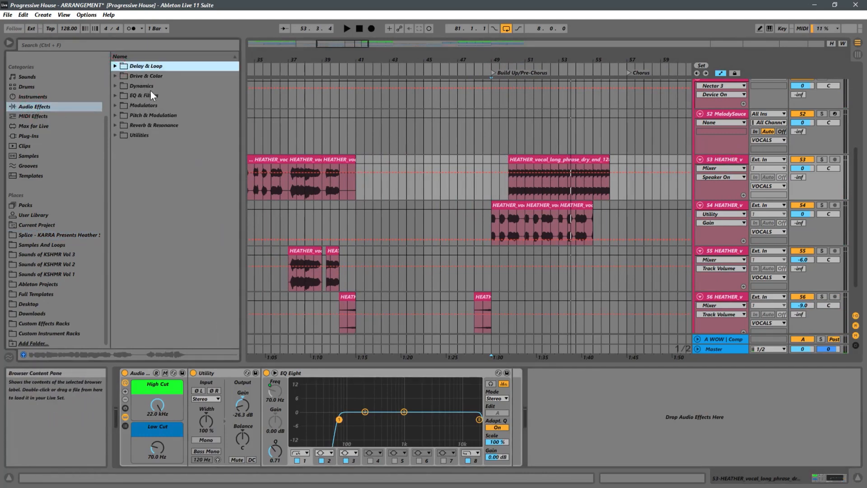
click(116, 96)
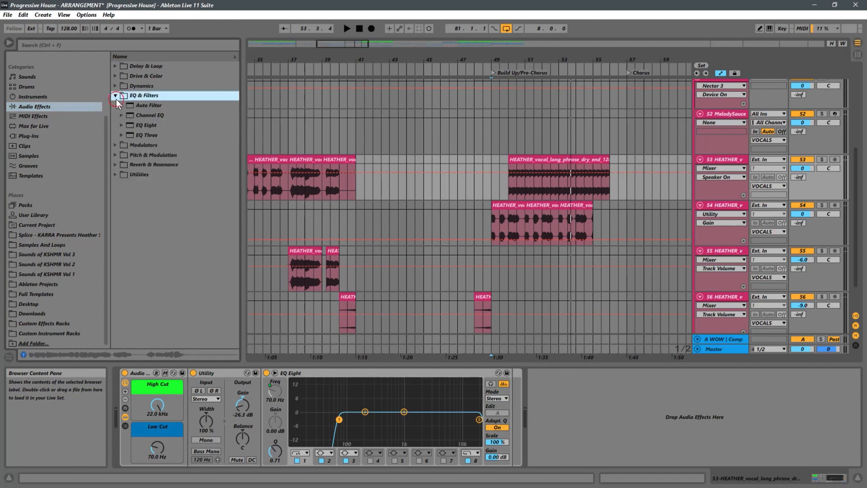
key(Down)
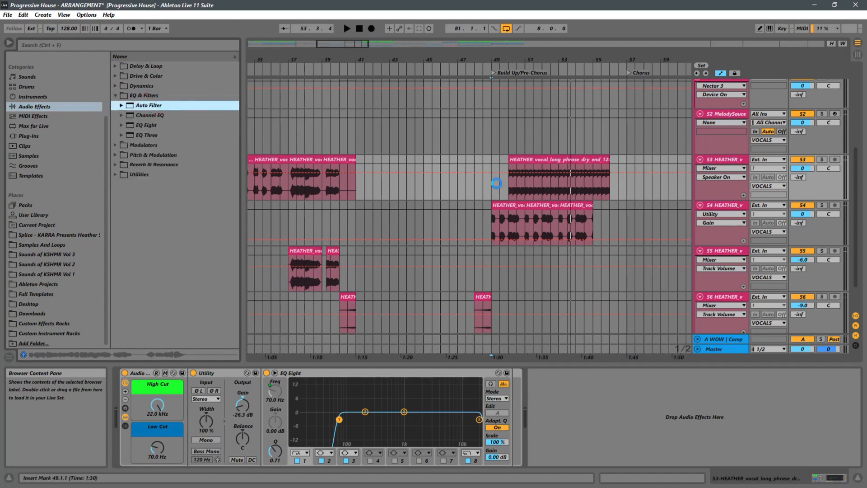
drag(679, 402, 674, 454)
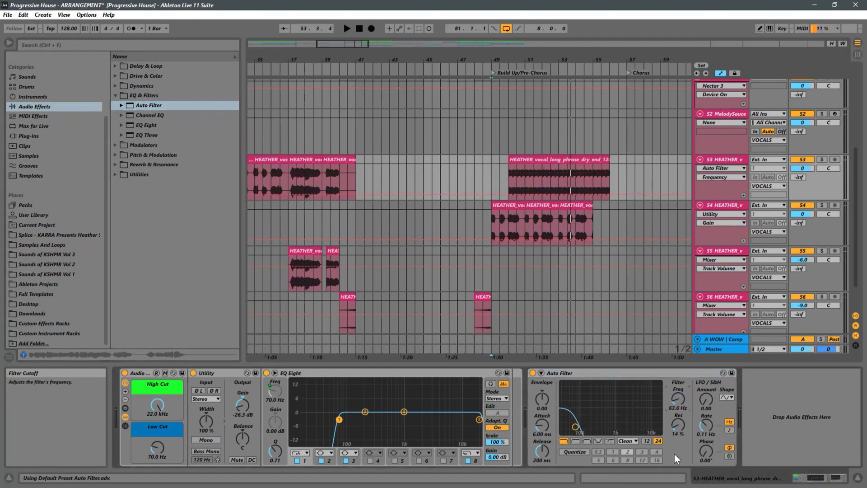
Step: Automate the Auto Filter frequency on track 53 to rise from 189 Hz at bar 50 to about 19.9 kHz at bar 56
click(509, 194)
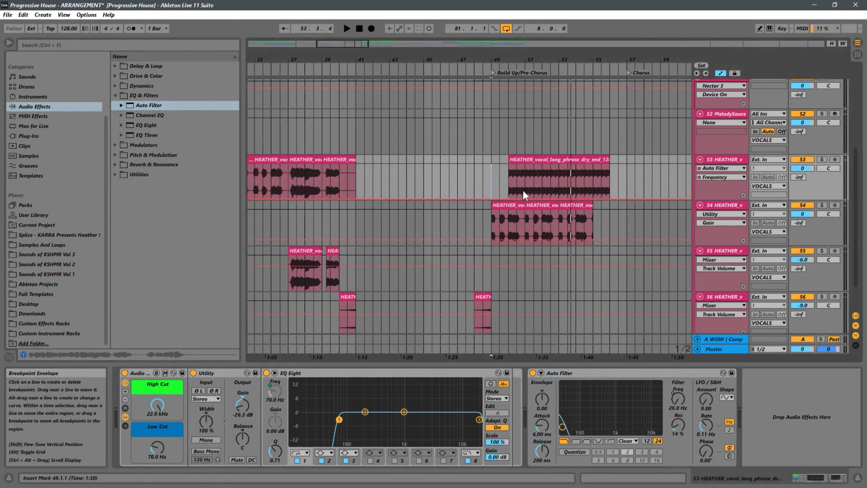
drag(508, 198, 507, 191)
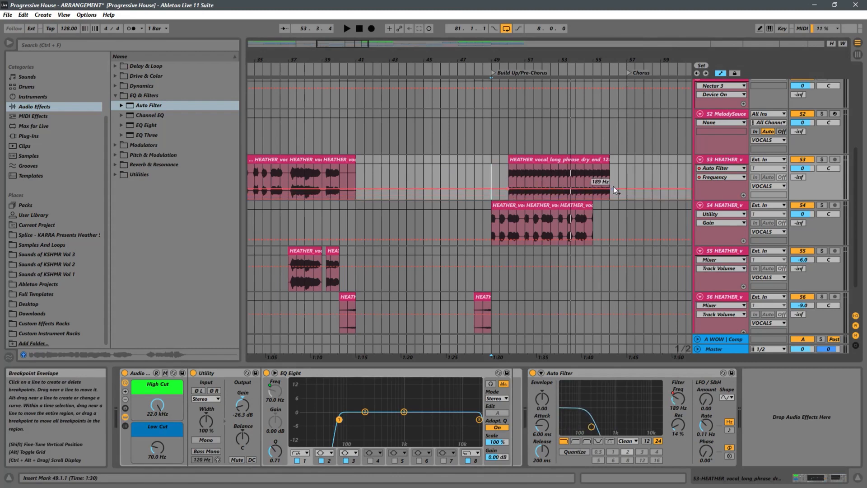
drag(611, 194, 611, 157)
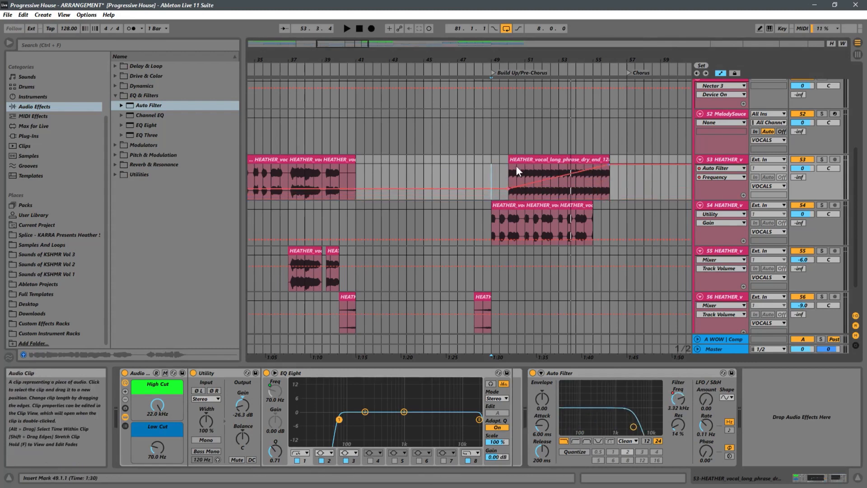
Step: Automate the track 53 Auto Filter to switch on at bar 50 and off at bar 57
click(532, 372)
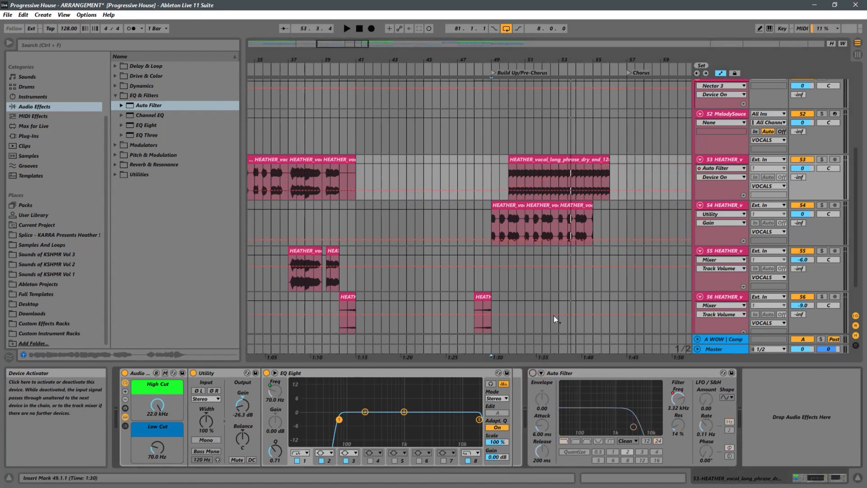
click(508, 191)
drag(511, 189, 508, 172)
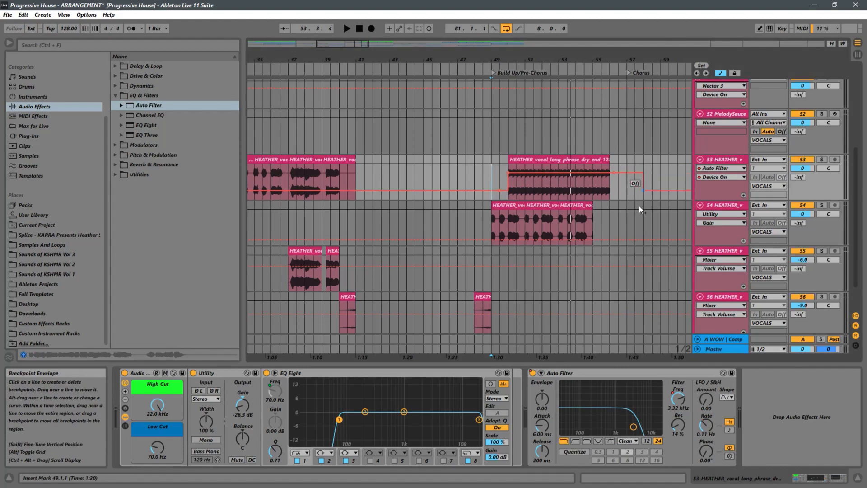
click(481, 174)
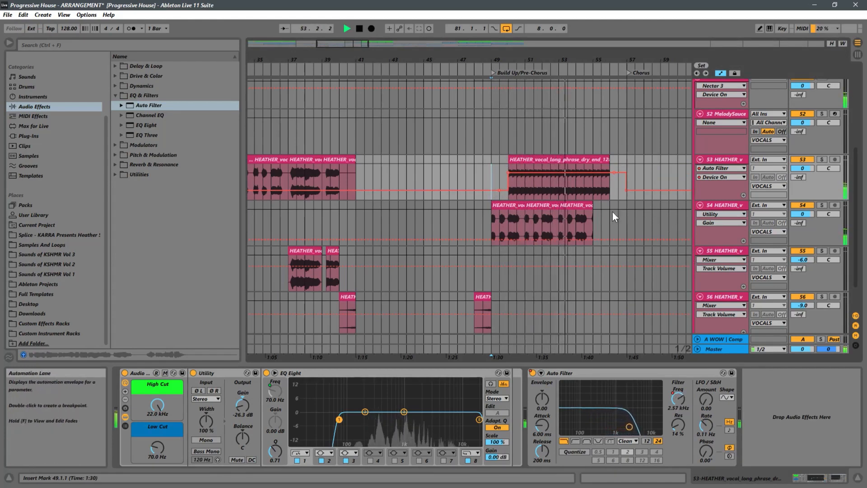
Step: Duplicate the last build-up phrase on track 54 to bar 55 and shorten the copy to one bar, ending at bar 56
click(577, 206)
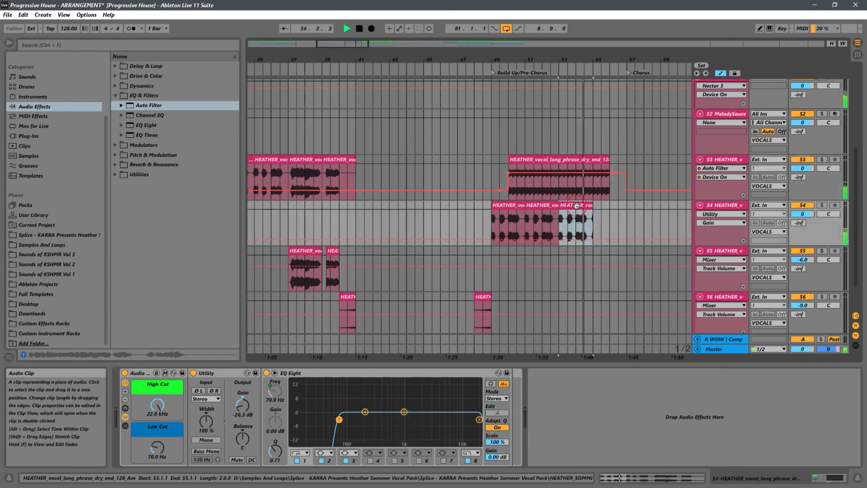
key(ctrl+d)
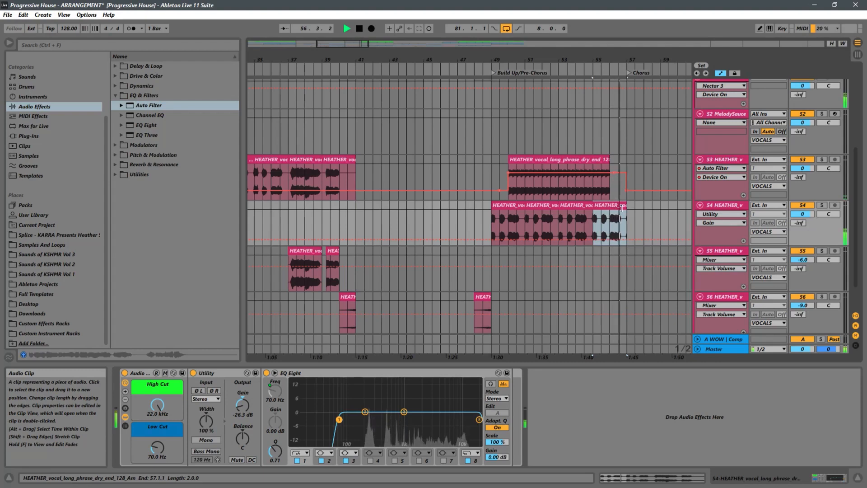
drag(621, 208, 609, 208)
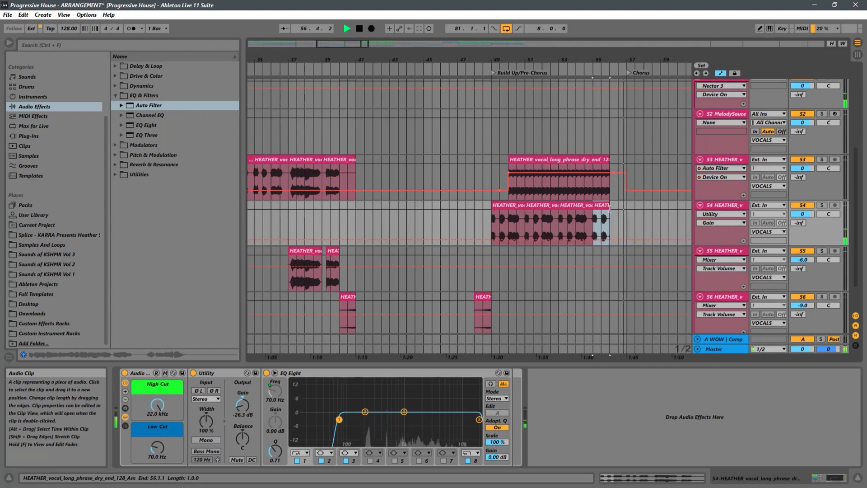
Step: Play the build-up from bar 48 and listen to the filter sweep together with the repeated vocal phrases
click(476, 219)
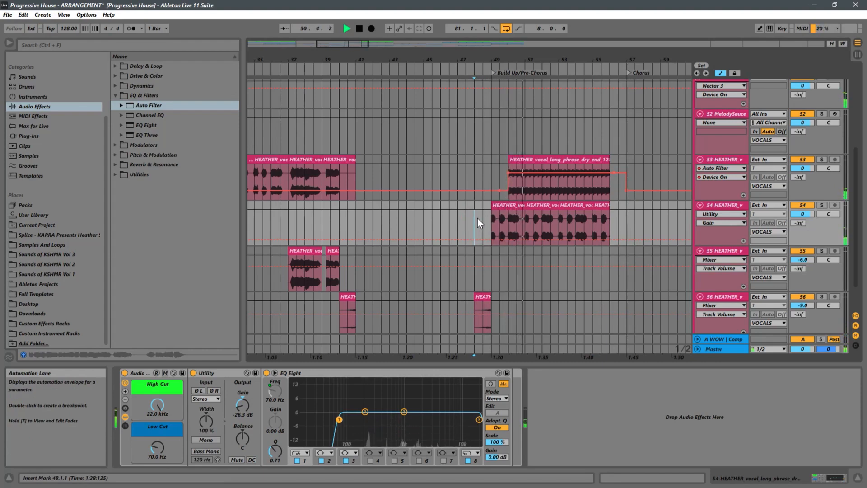
click(473, 165)
key(space)
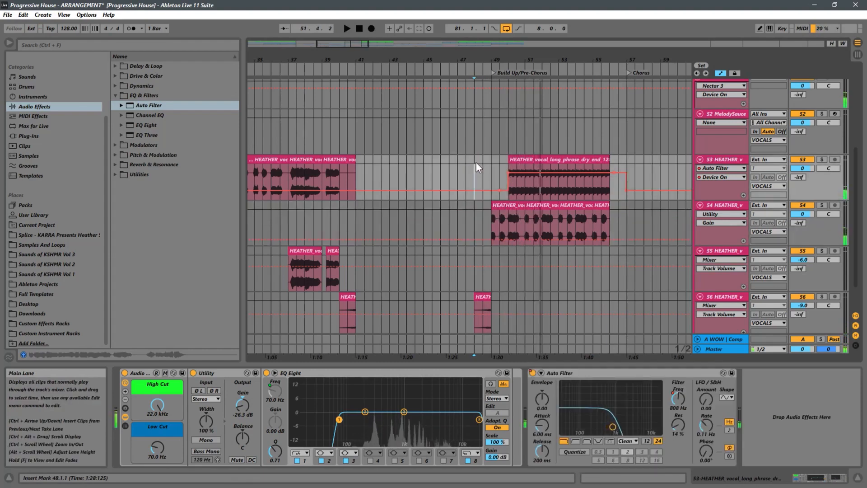
key(space)
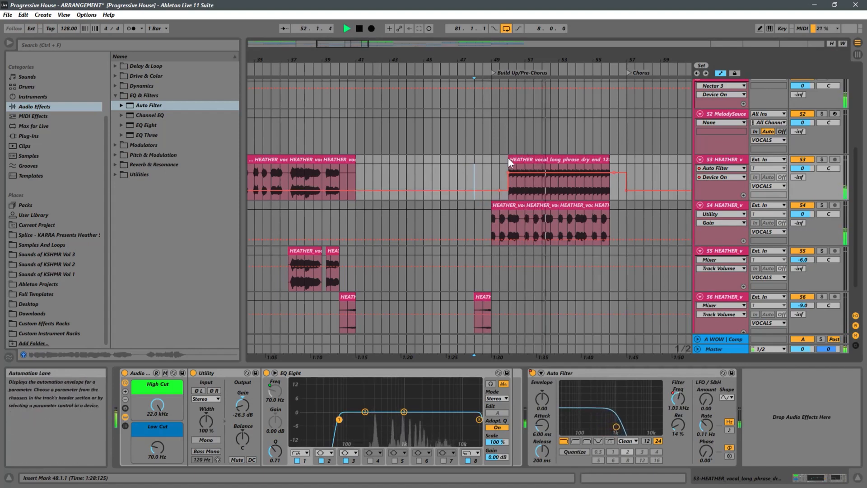
Step: Select bars 49 to 57 on track 54, covering the repeated build-up vocal phrases
scroll(464, 163, down, 3)
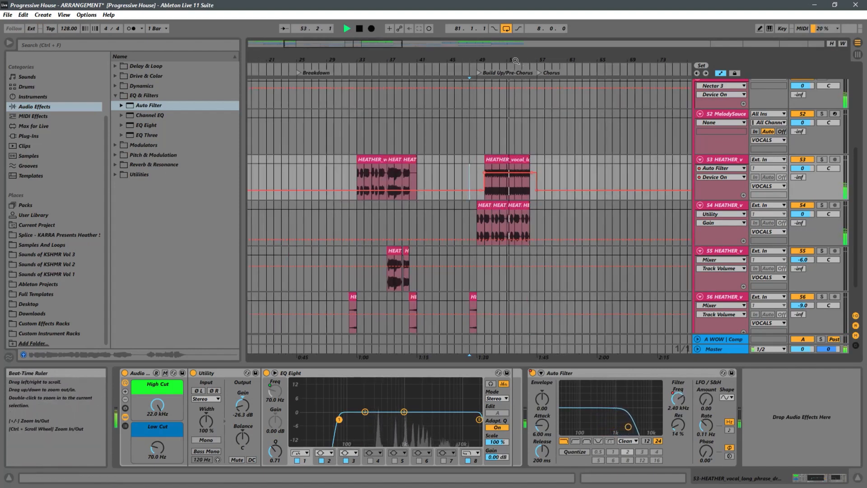
mouse_move(520, 59)
mouse_down()
mouse_move(528, 75)
mouse_move(544, 72)
mouse_move(548, 58)
mouse_move(533, 60)
mouse_up()
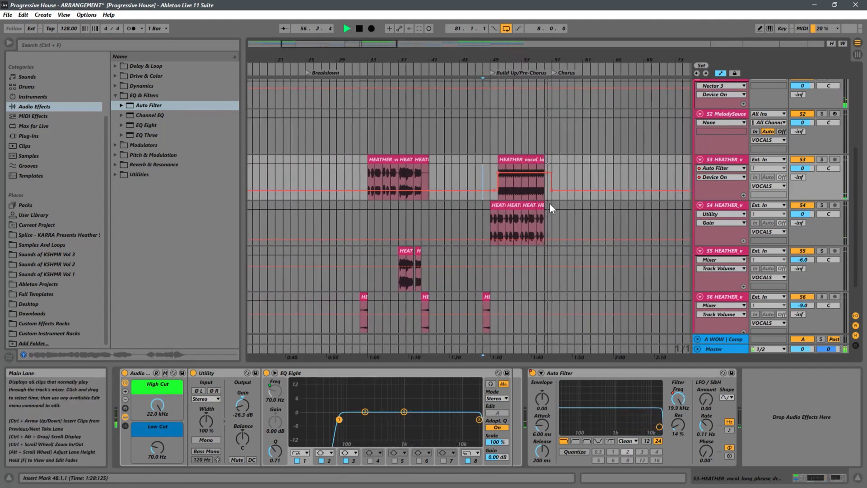
drag(549, 203, 491, 216)
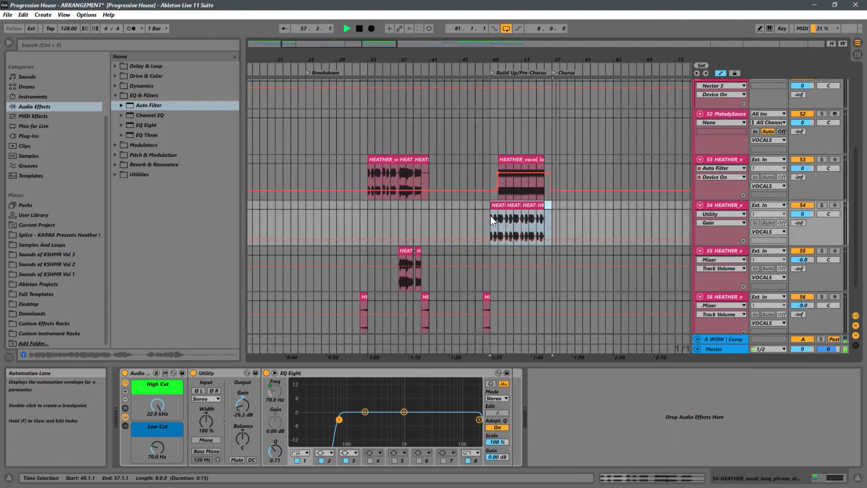